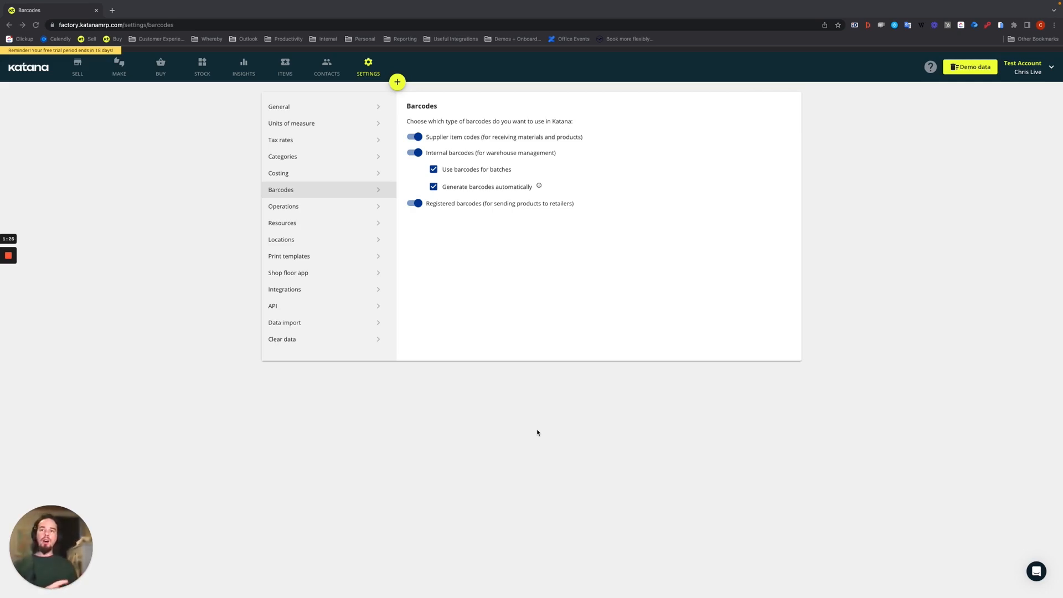
- Export the barcodes from the stock inventory as an XLSX file and download it
left_click(203, 66)
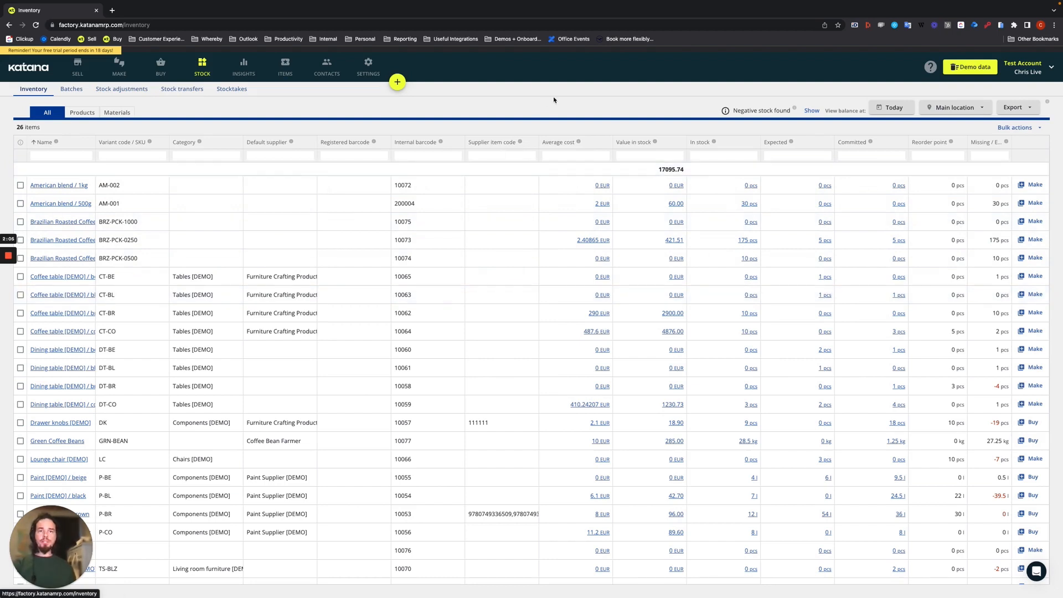
left_click(1022, 109)
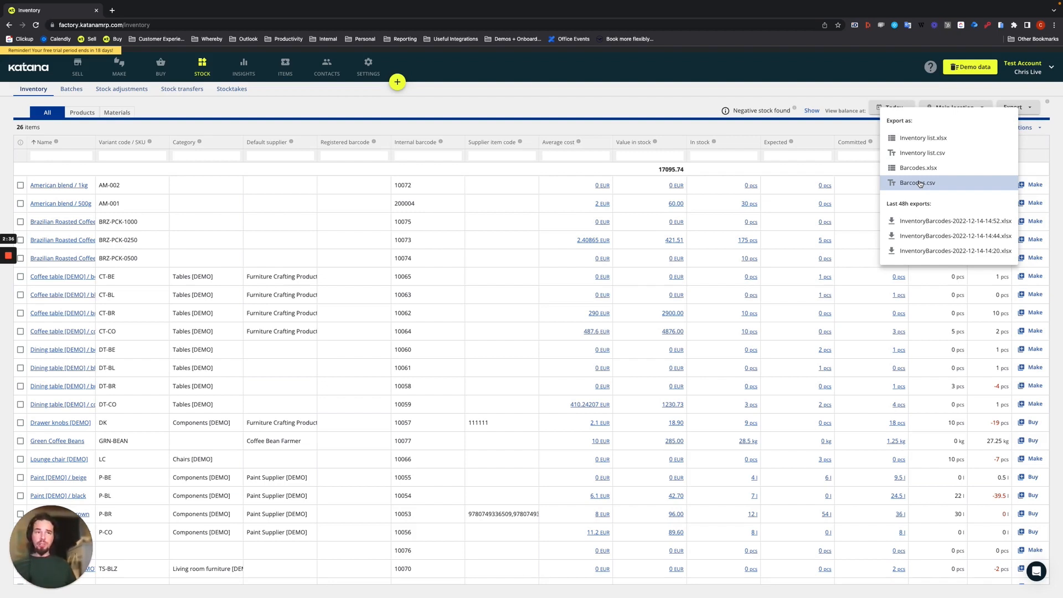
left_click(927, 165)
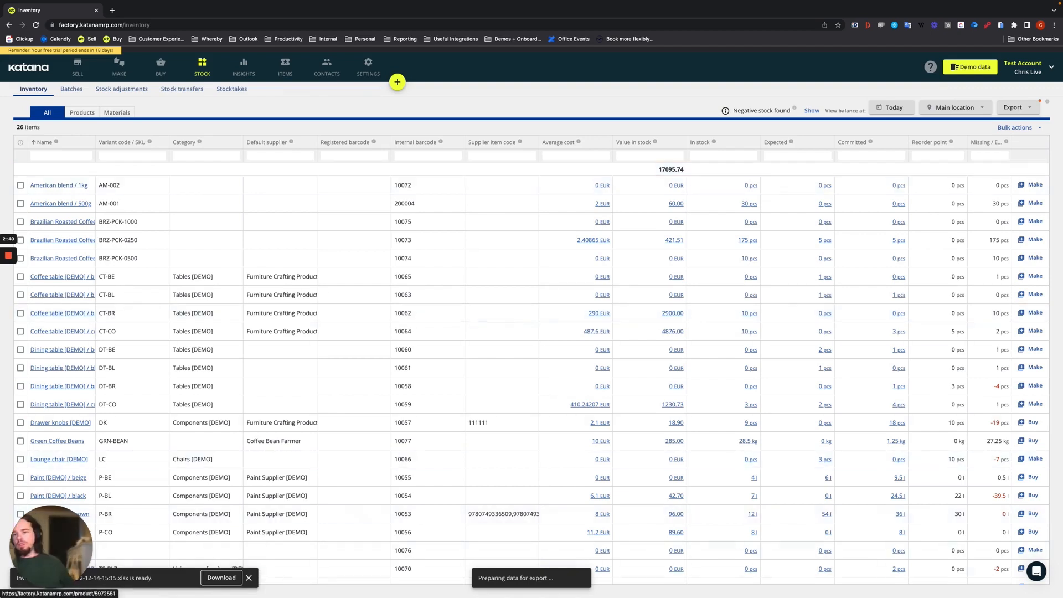
left_click(214, 582)
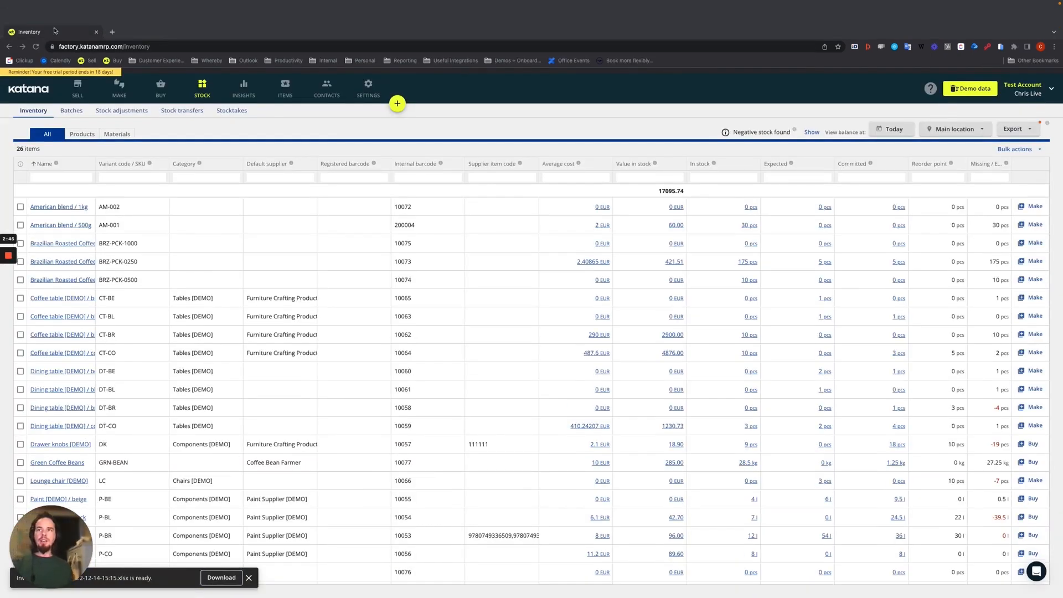
- Take the browser out of full screen and widen its window to sit beside the Excel workbook
left_click(60, 3)
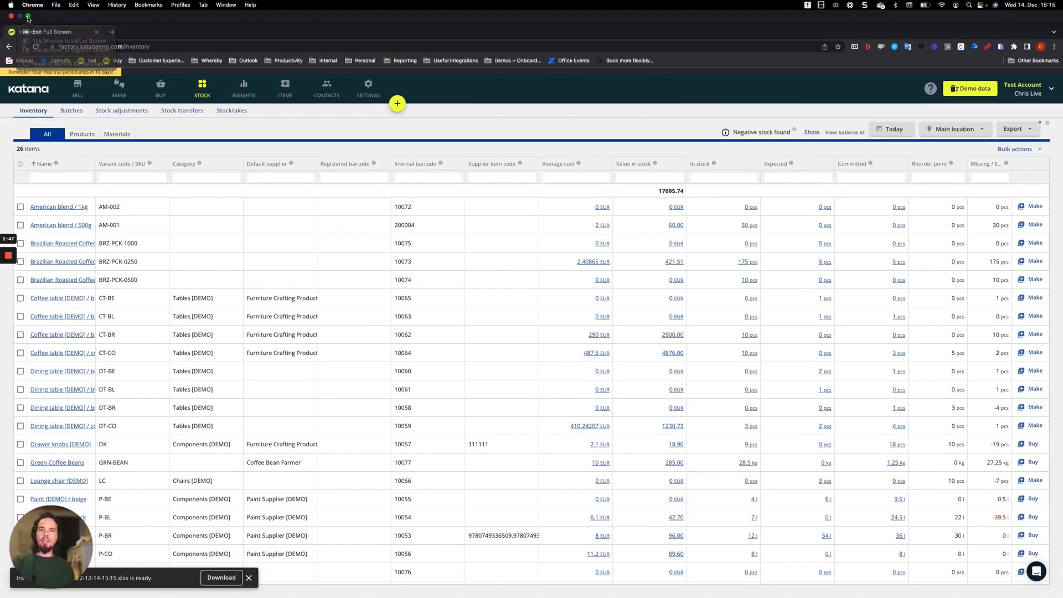
left_click(28, 16)
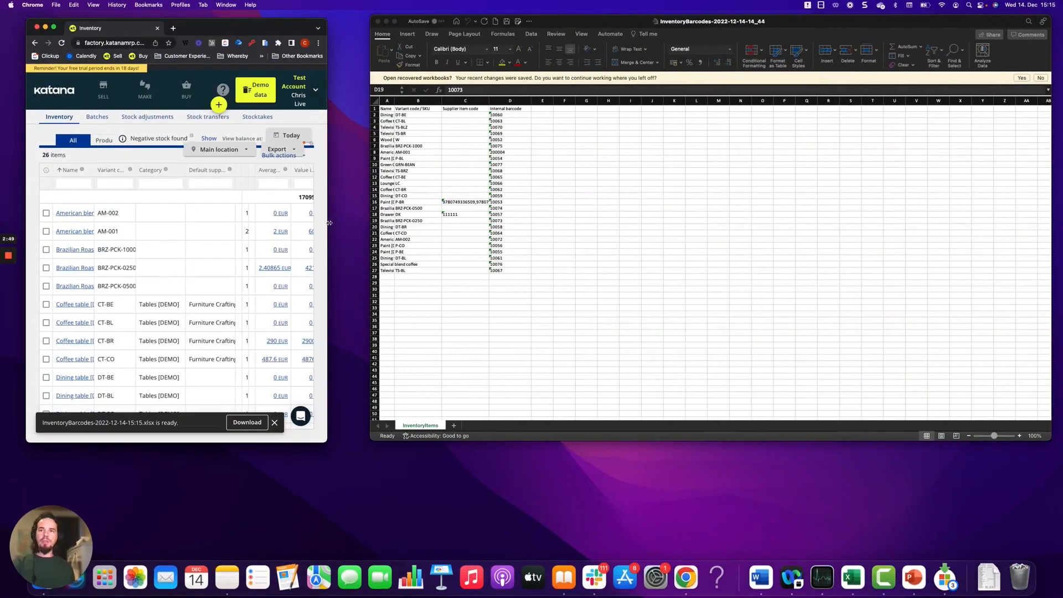
left_click_drag(329, 222, 362, 222)
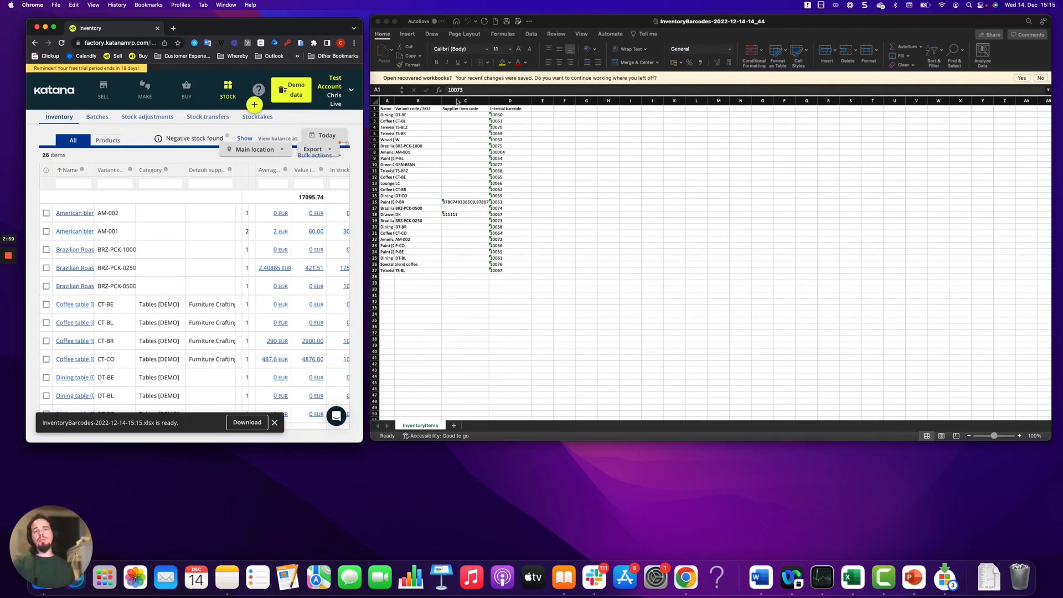
- Switch to the exported barcode workbook in Excel and examine its Supplier item code and Internal barcode columns
left_click(460, 116)
left_click_drag(460, 117, 466, 245)
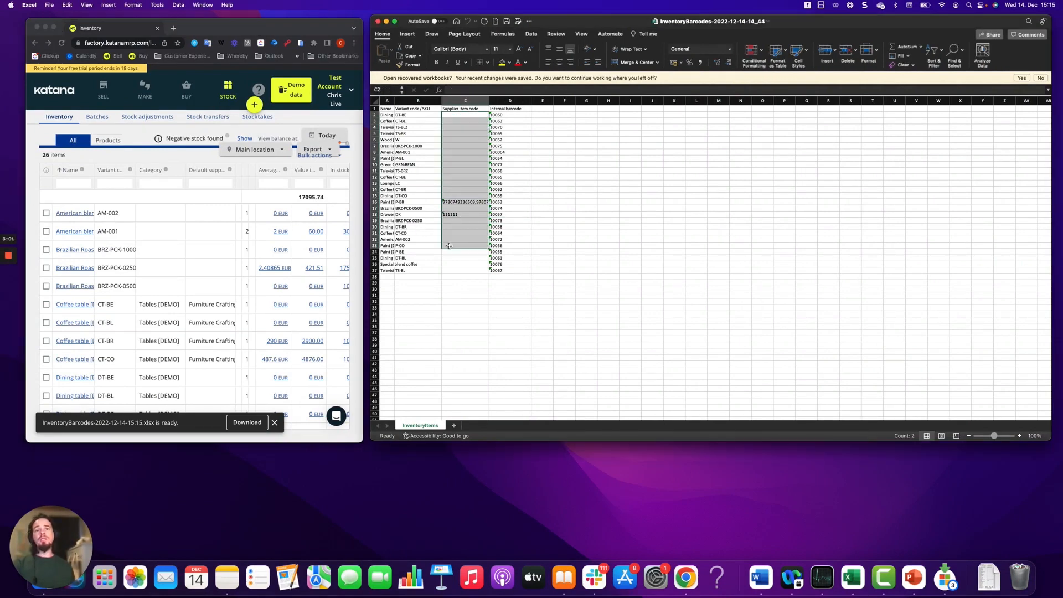
left_click_drag(504, 115, 500, 271)
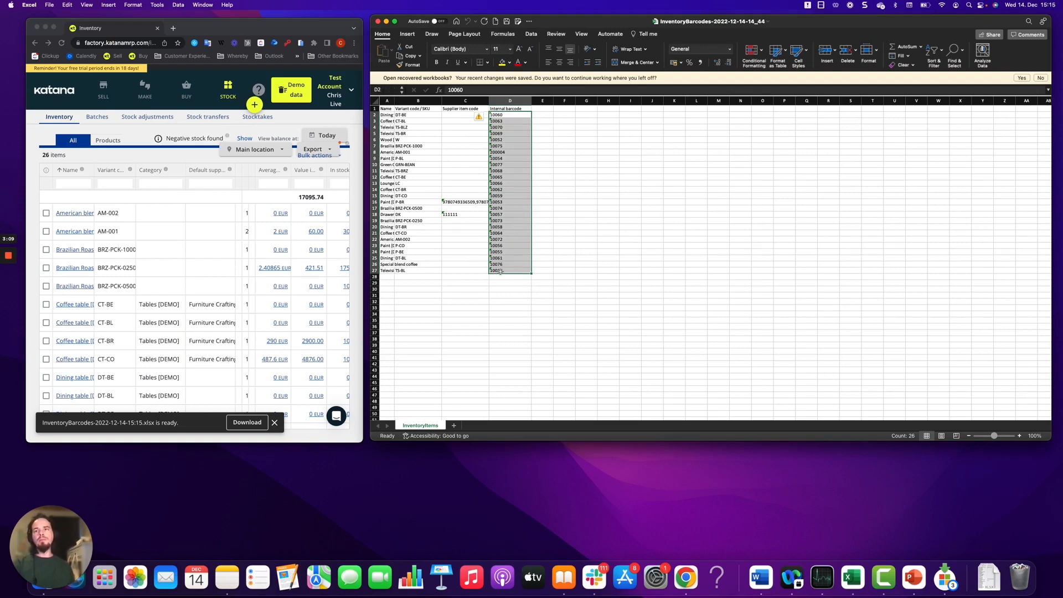
left_click(9, 290)
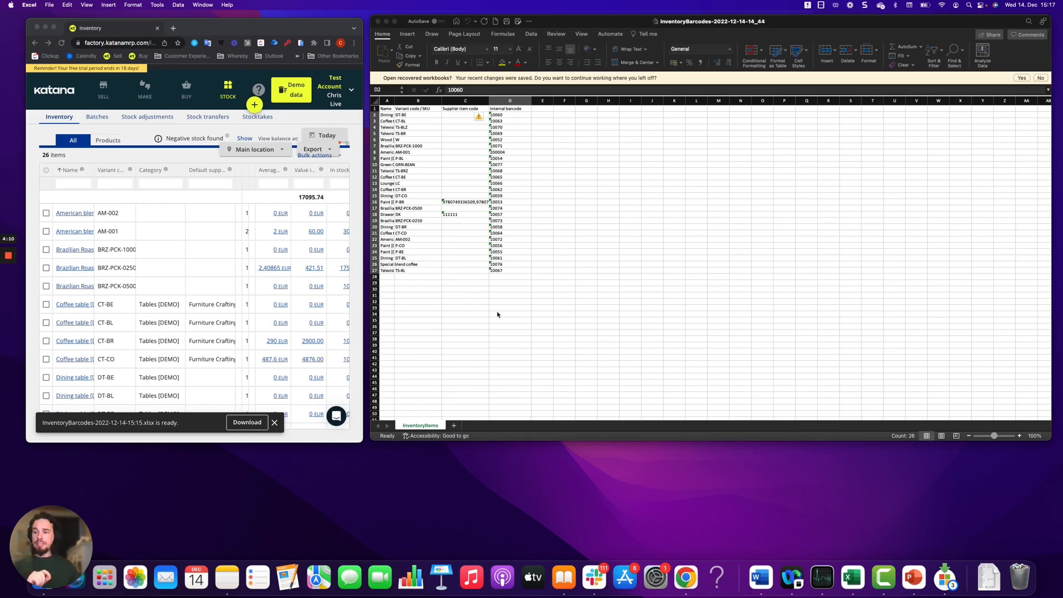
left_click(512, 114)
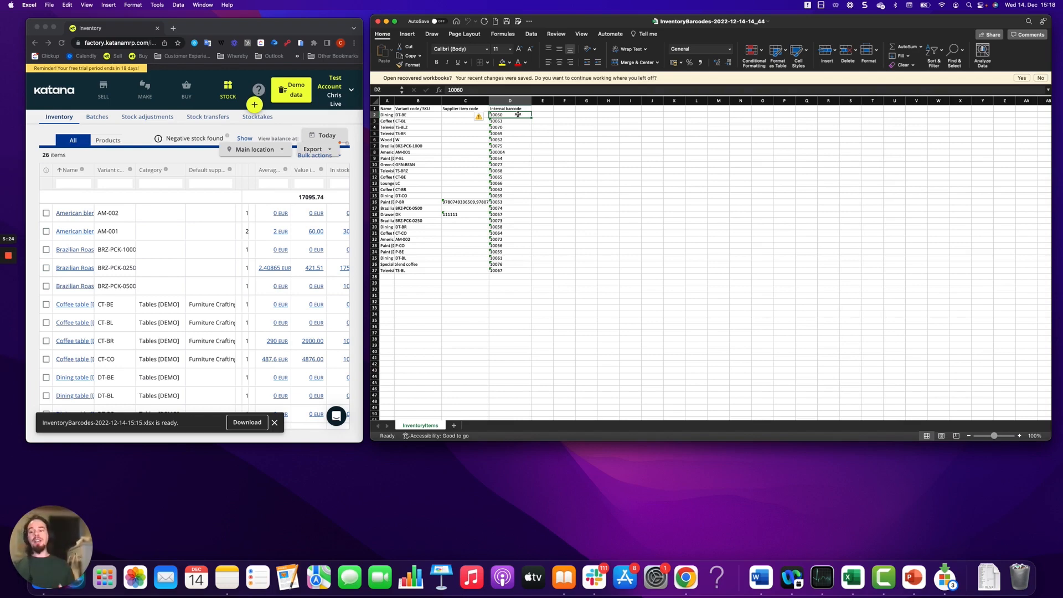
- Back in Katana at full screen, generate Barcode Label printouts for American blend / 1kg, American blend / 500g and Brazilian Roasted Coffee Pack / 1kg
left_click(55, 30)
left_click(54, 28)
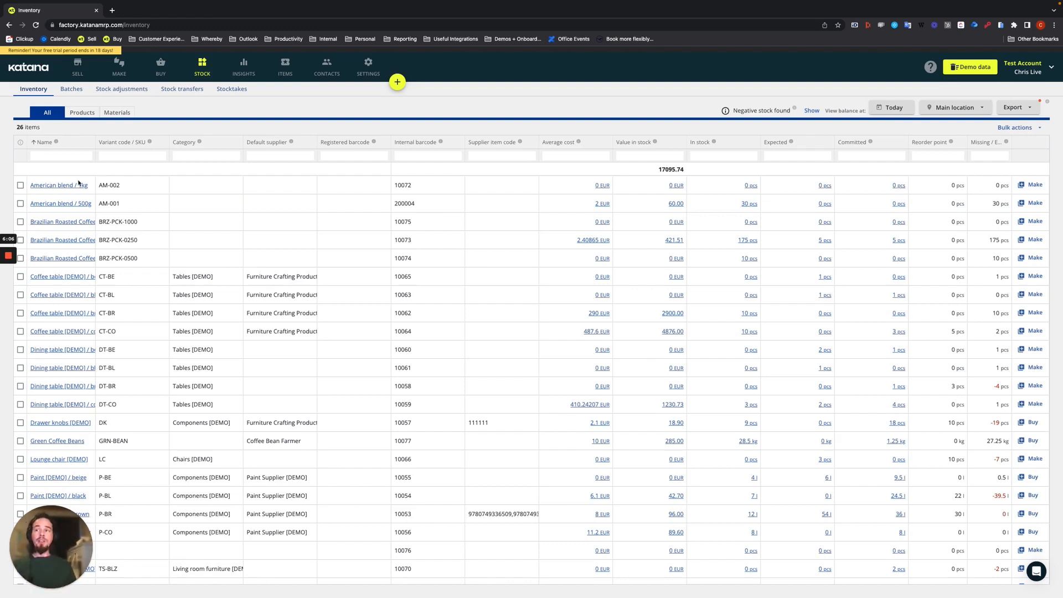
left_click(20, 186)
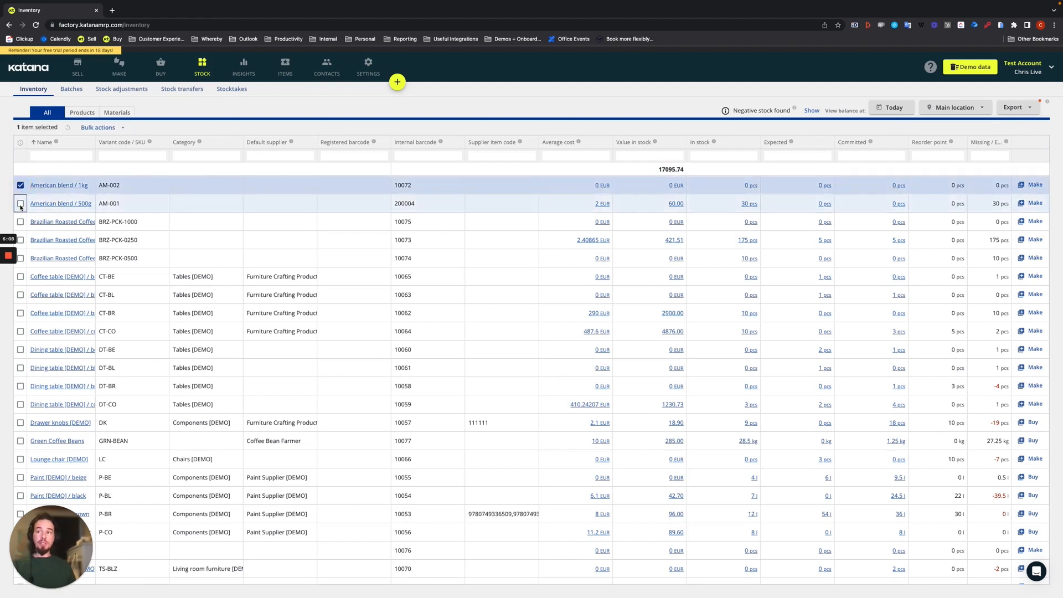
left_click(21, 203)
left_click(20, 221)
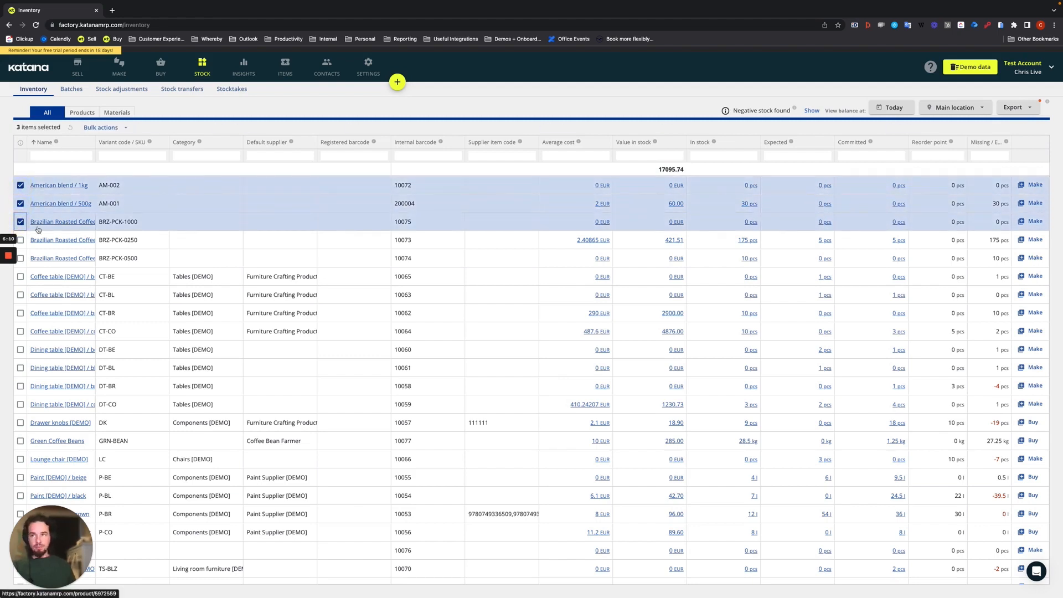
left_click(105, 128)
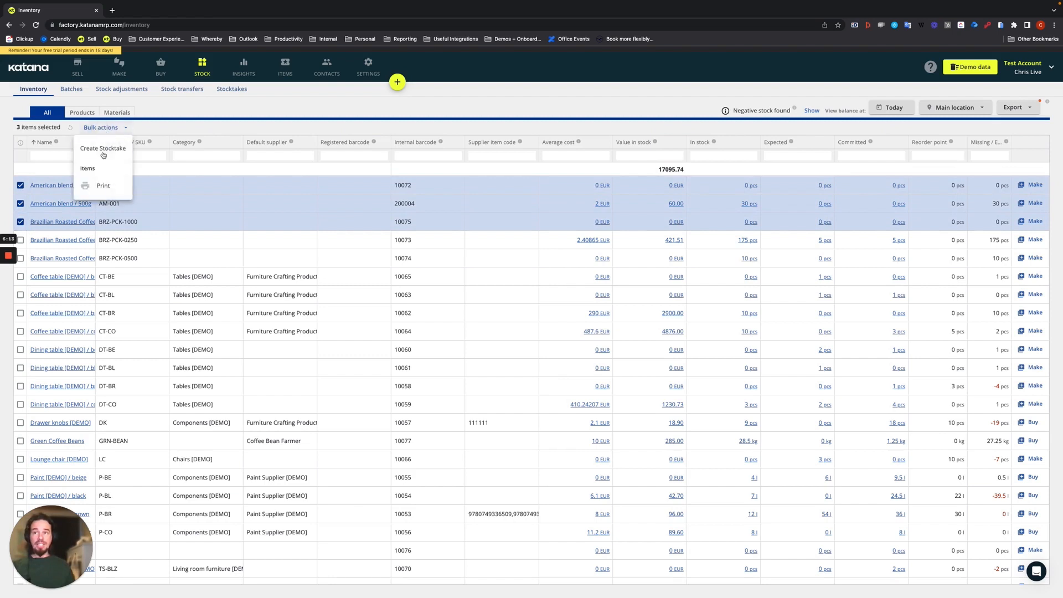
left_click(103, 186)
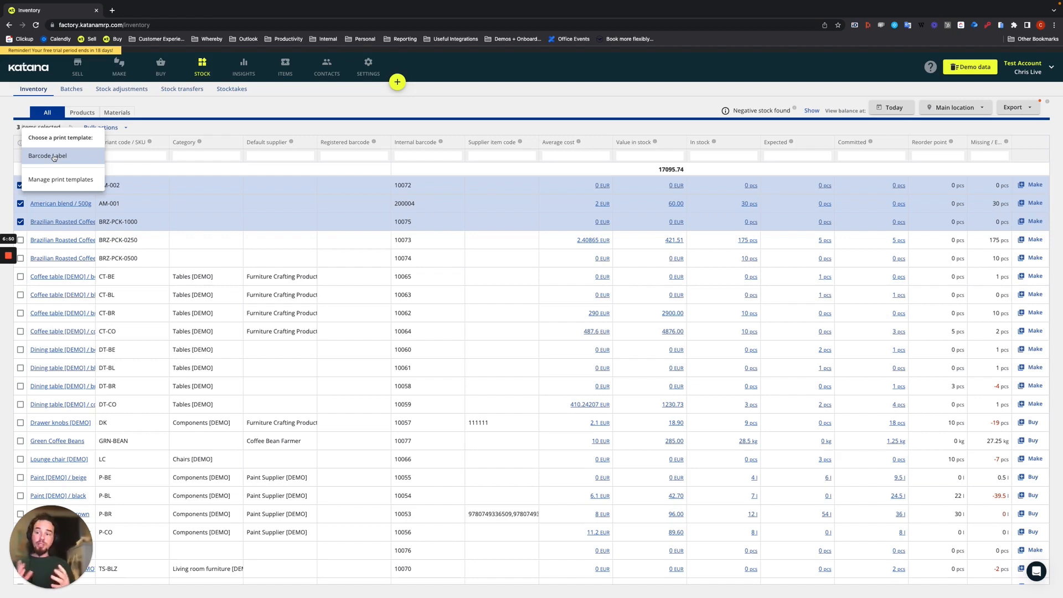
left_click(54, 156)
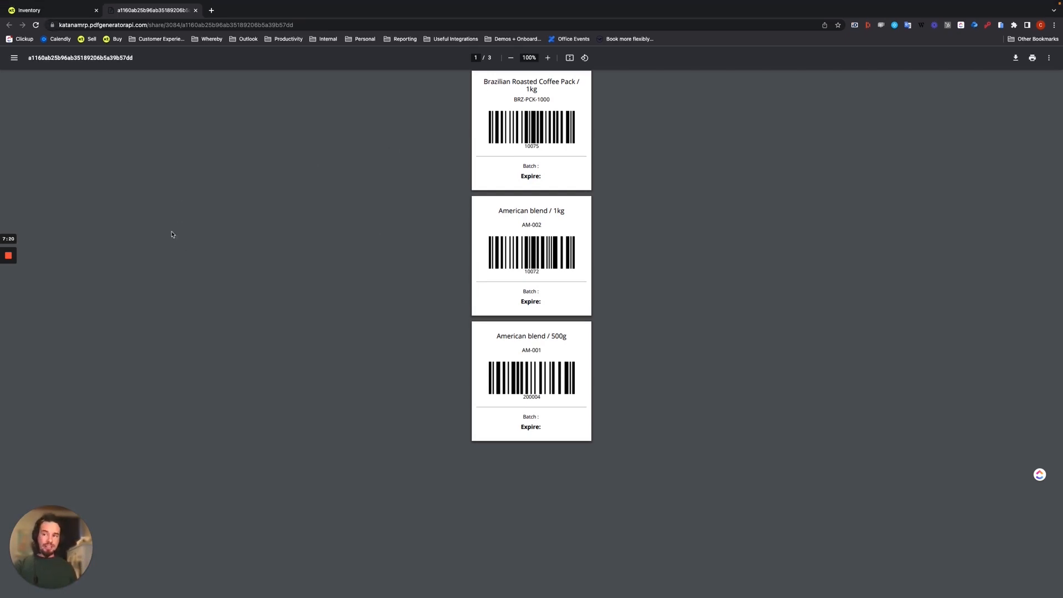
- Keep only American blend / 1kg selected in the inventory and generate its Barcode Label
left_click(49, 10)
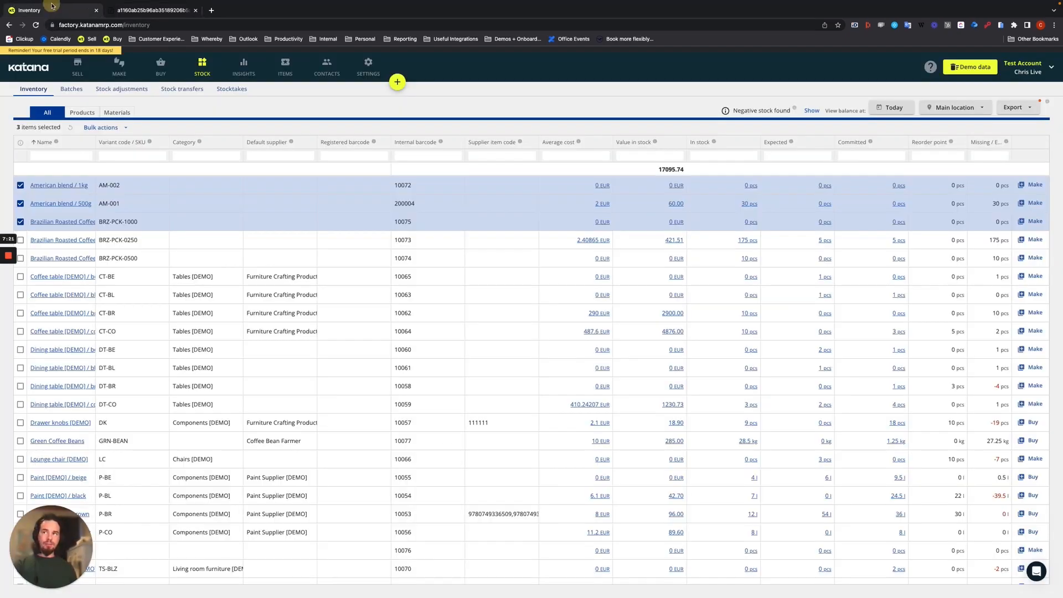
left_click(20, 222)
left_click(20, 203)
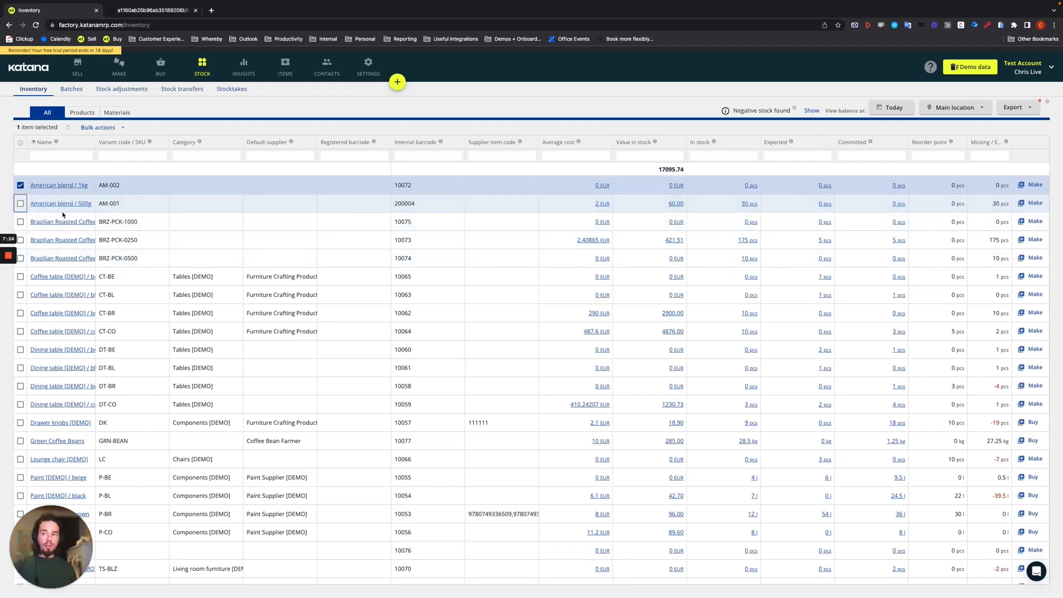
left_click(97, 127)
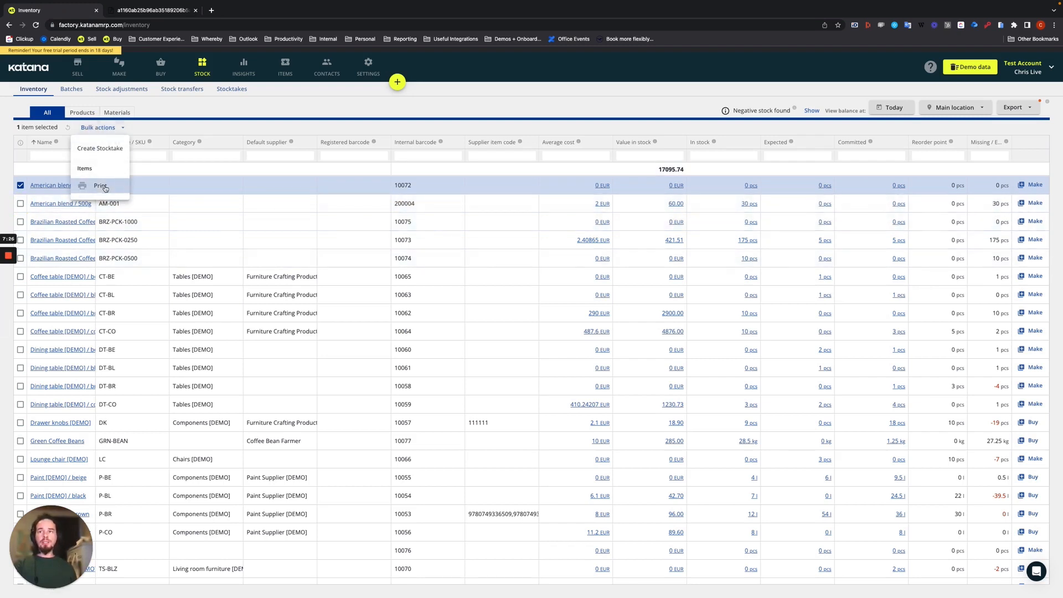
left_click(103, 187)
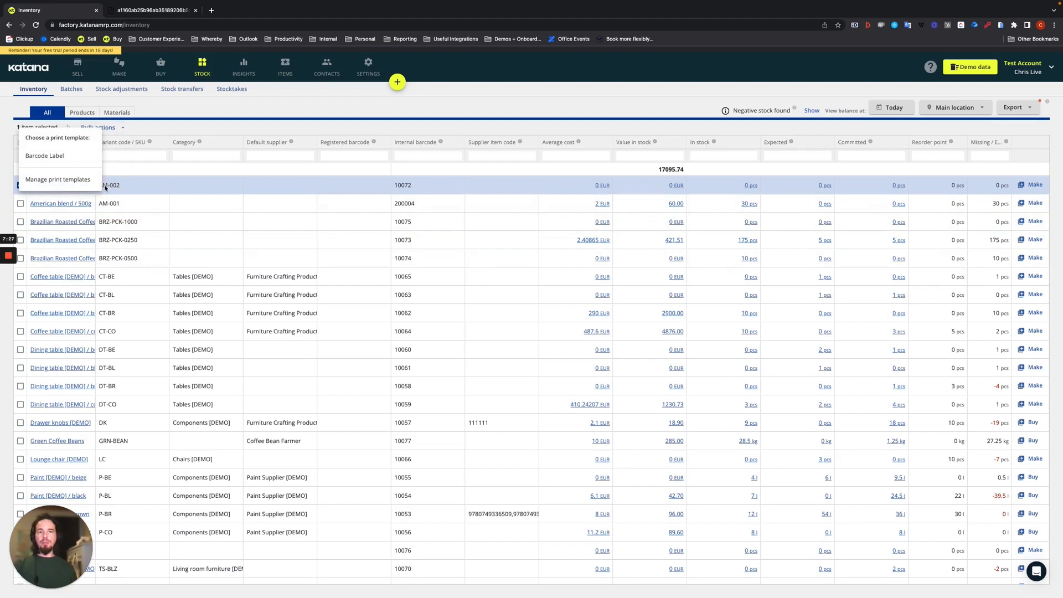
left_click(47, 157)
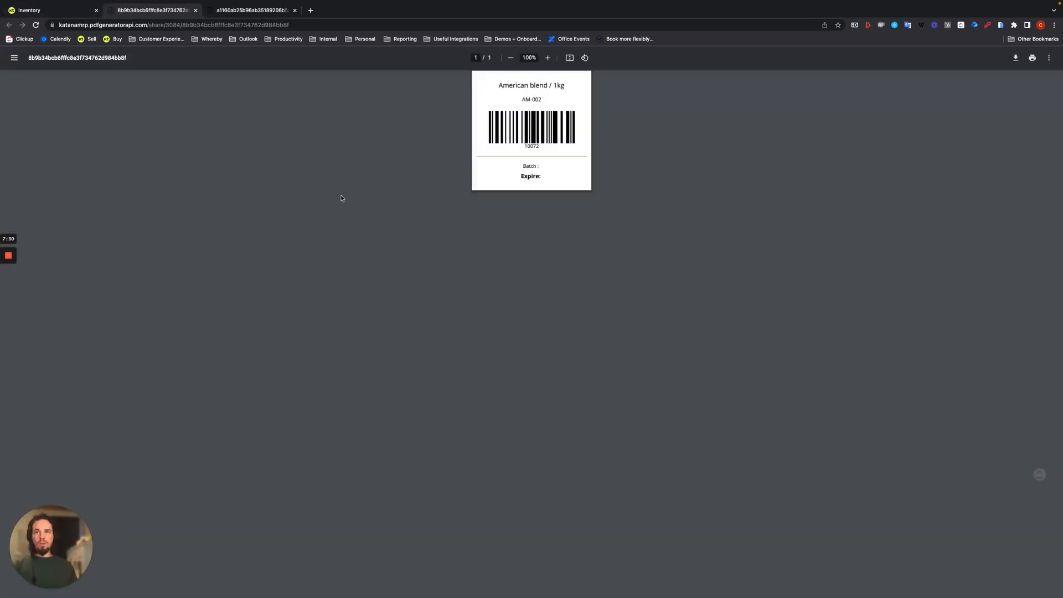
- Preview printing the American blend / 1kg label with 16 pages per sheet, and cancel the print
left_click(1033, 59)
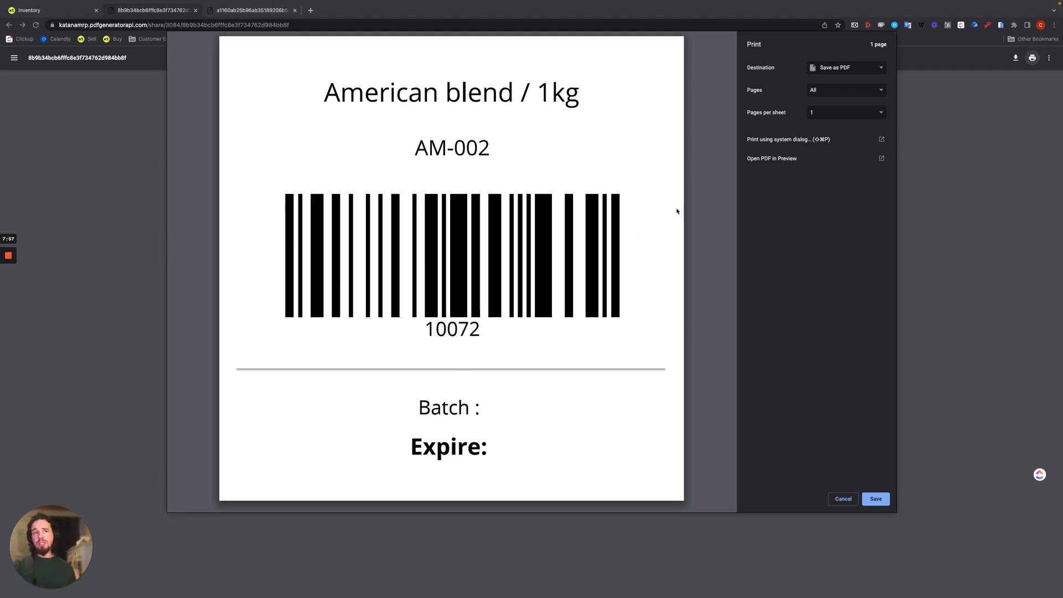
left_click(829, 111)
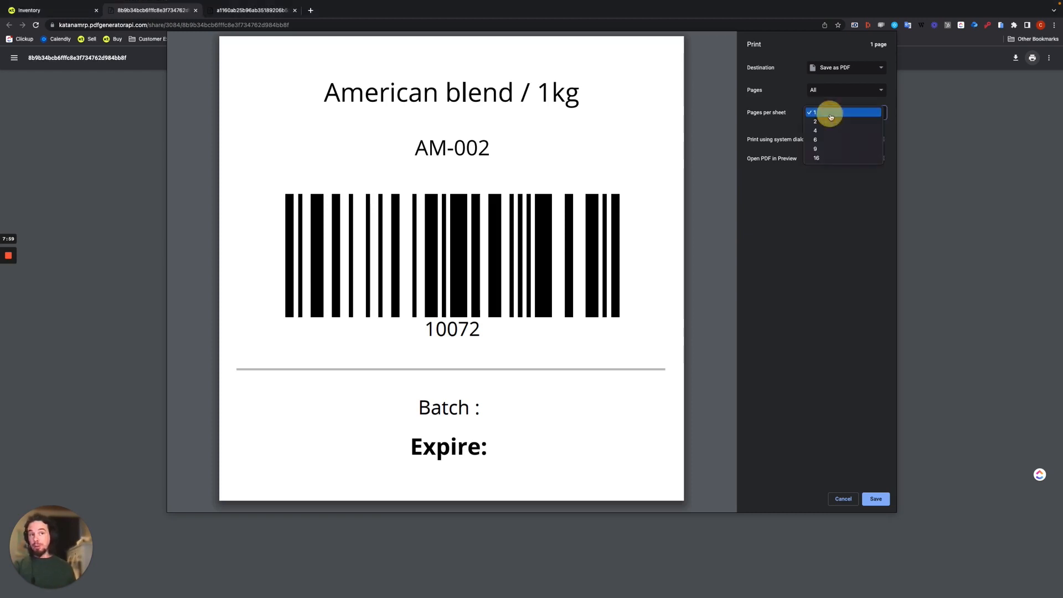
left_click(817, 158)
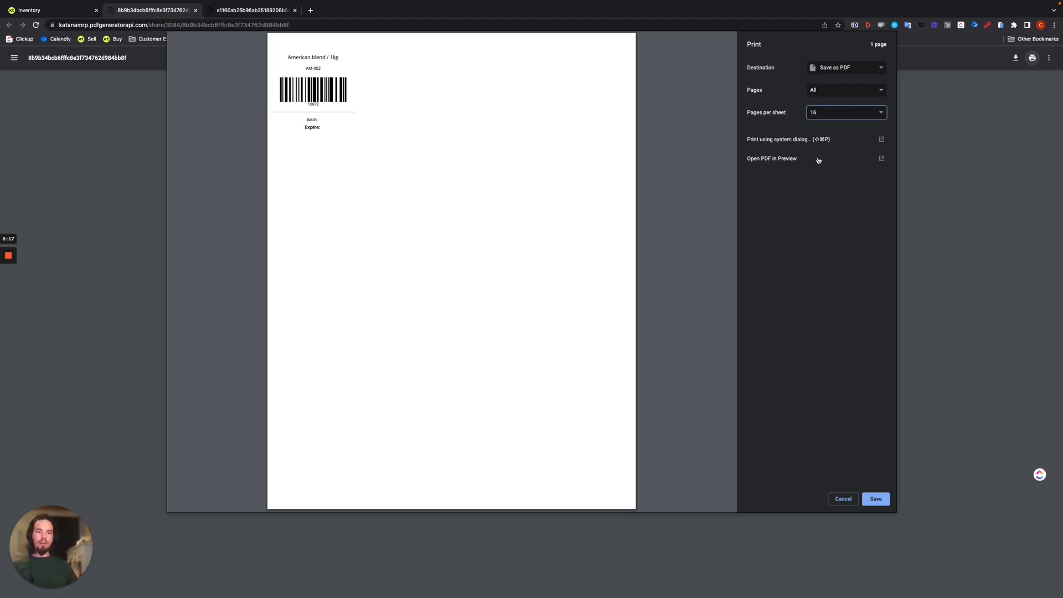
left_click(843, 498)
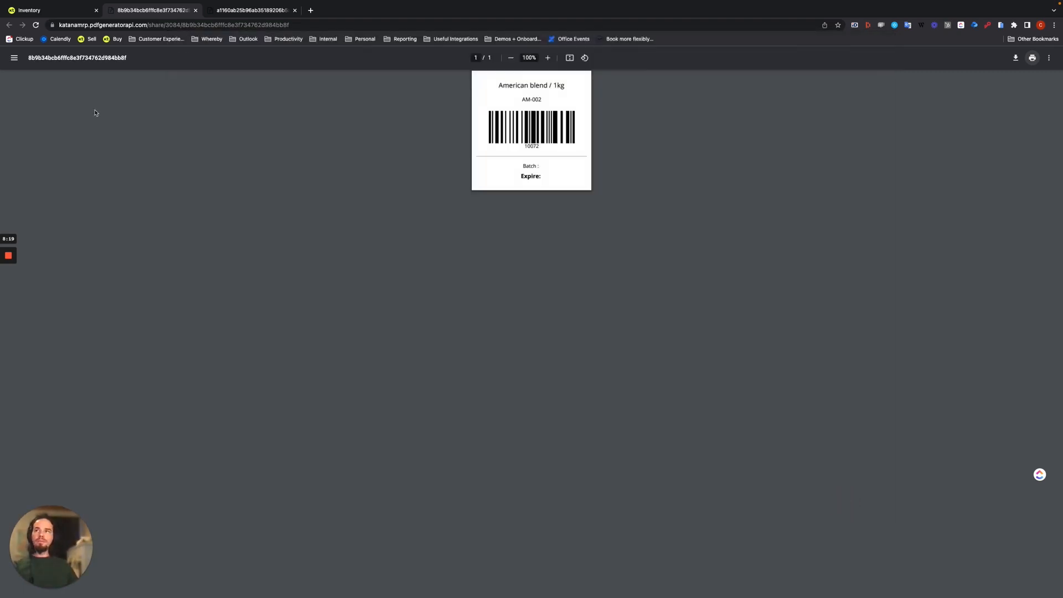
- Return from the label printout to Katana and open the Print templates settings
left_click(31, 9)
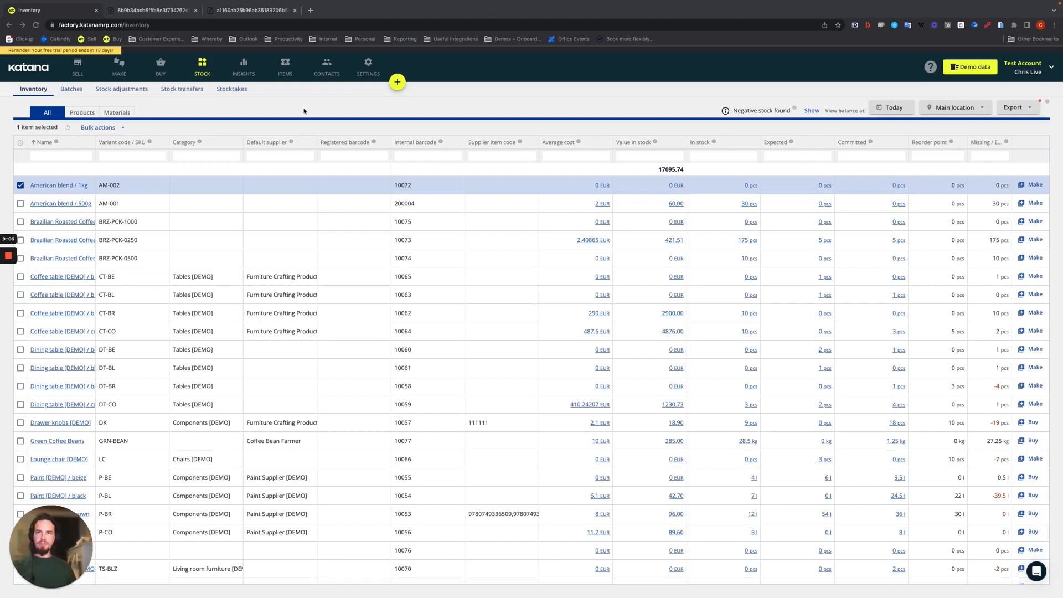
left_click(368, 74)
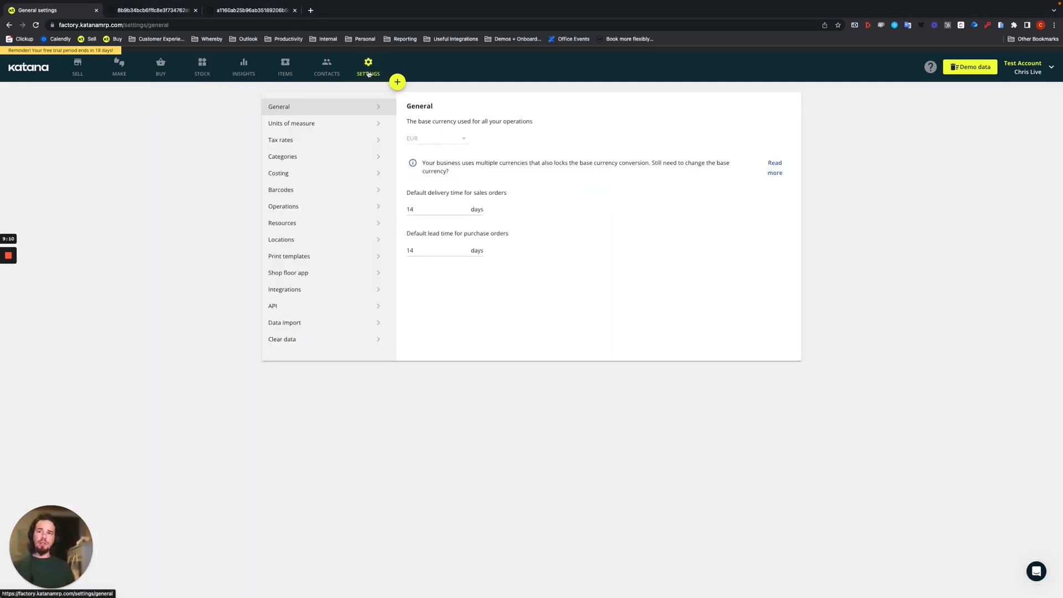
left_click(285, 260)
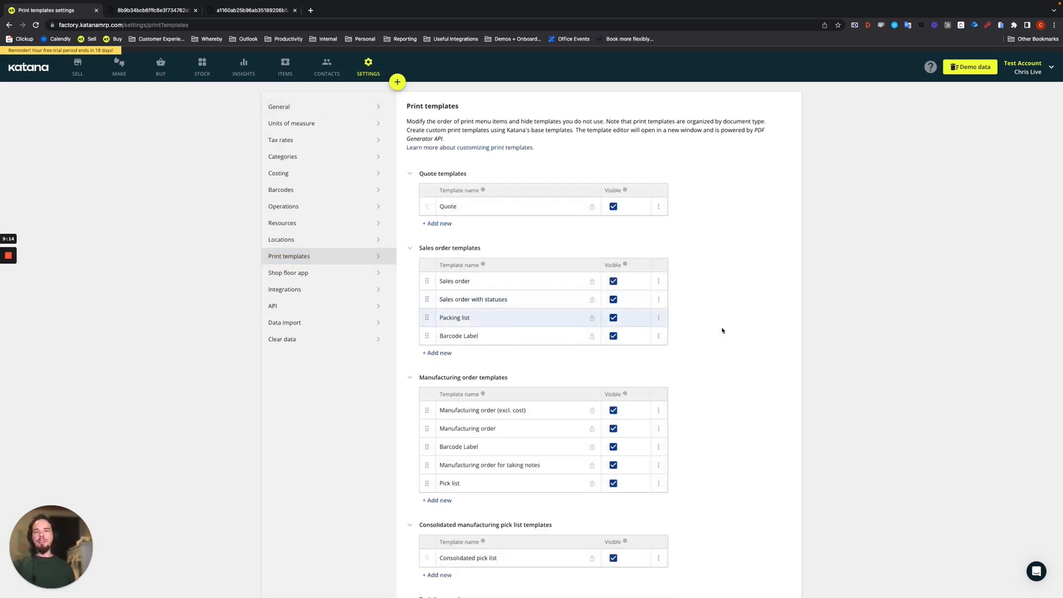
- Look through the print template groups from Quote templates to Inventory items templates, noting which document types offer a Barcode Label
scroll(744, 333, "down", 1)
scroll(744, 334, "down", 3)
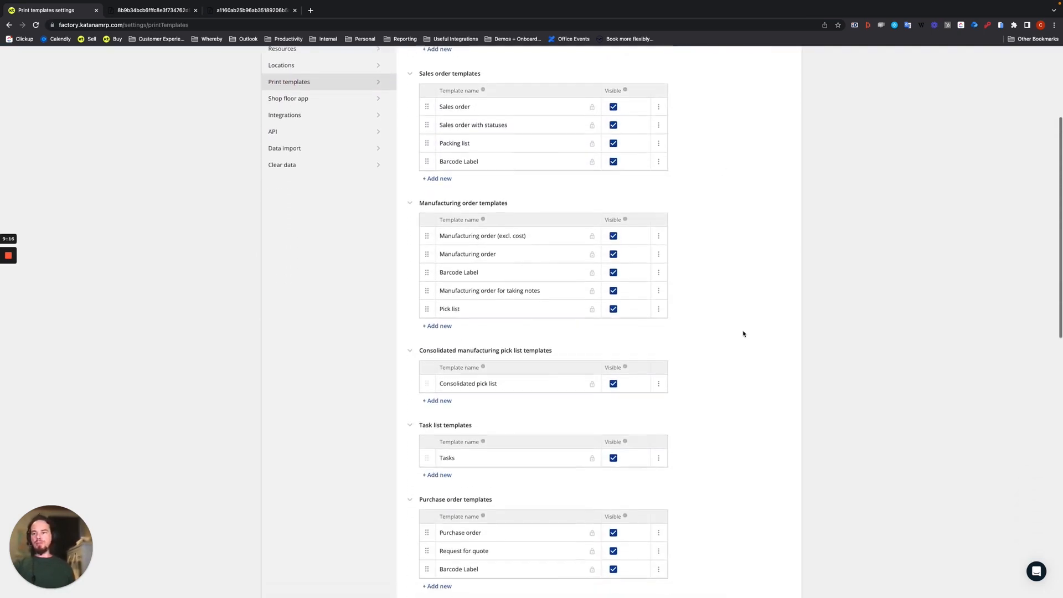
scroll(743, 333, "up", 4)
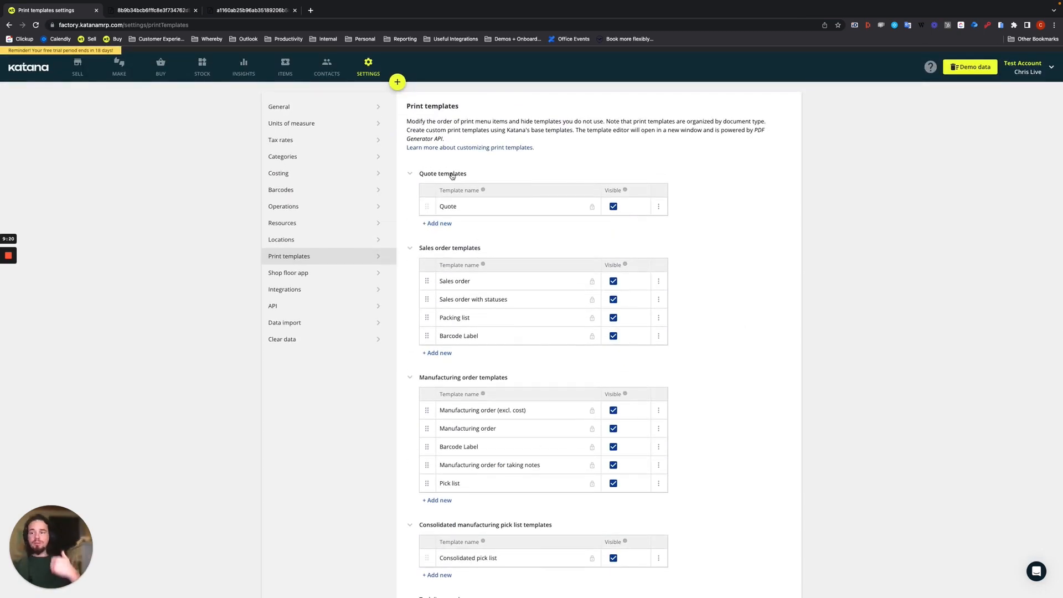
scroll(465, 293, "down", 3)
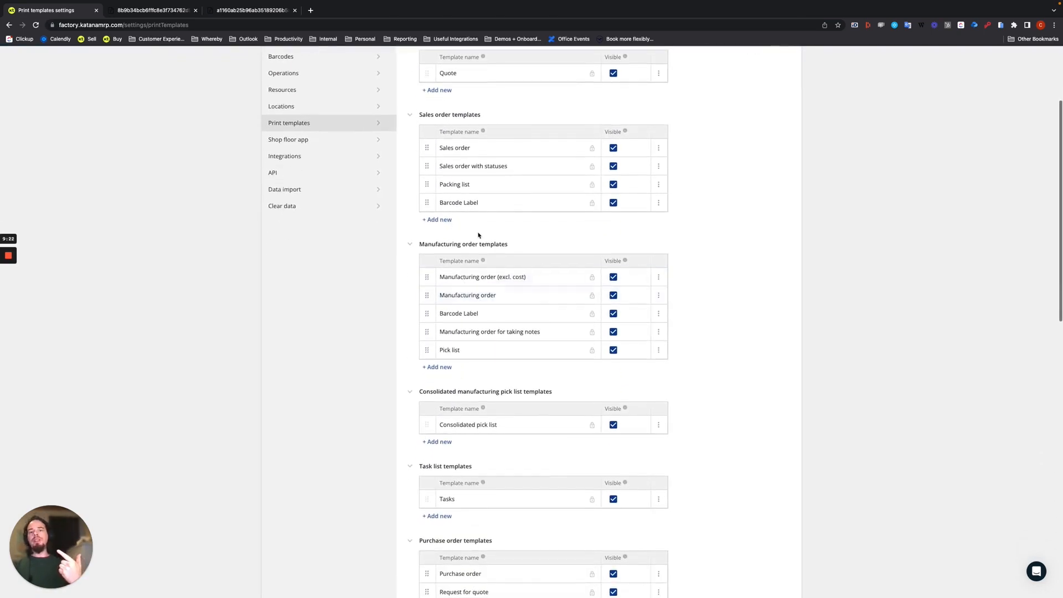
scroll(487, 335, "down", 3)
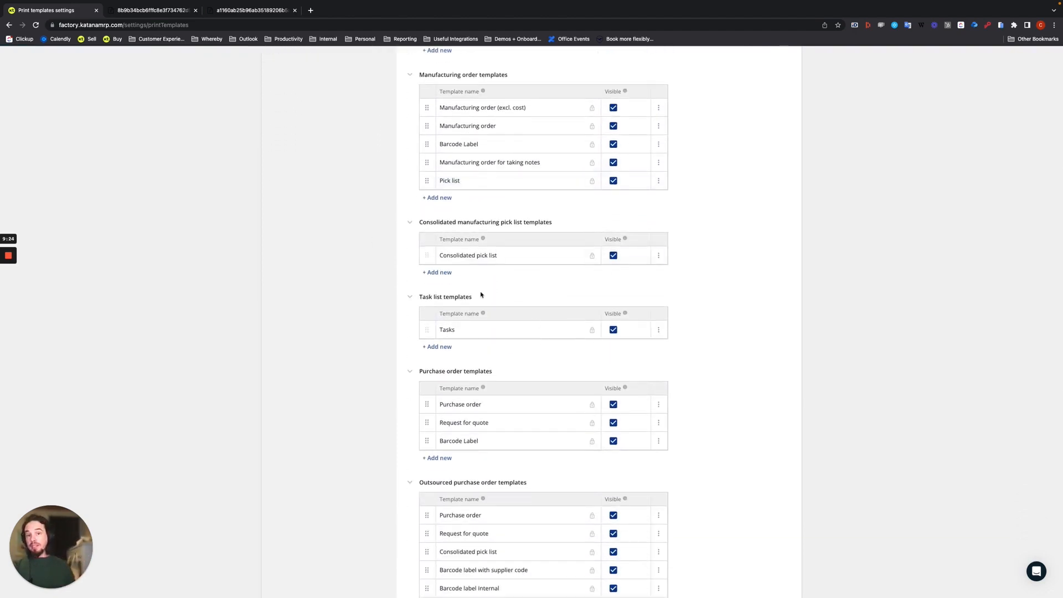
scroll(489, 384, "down", 2)
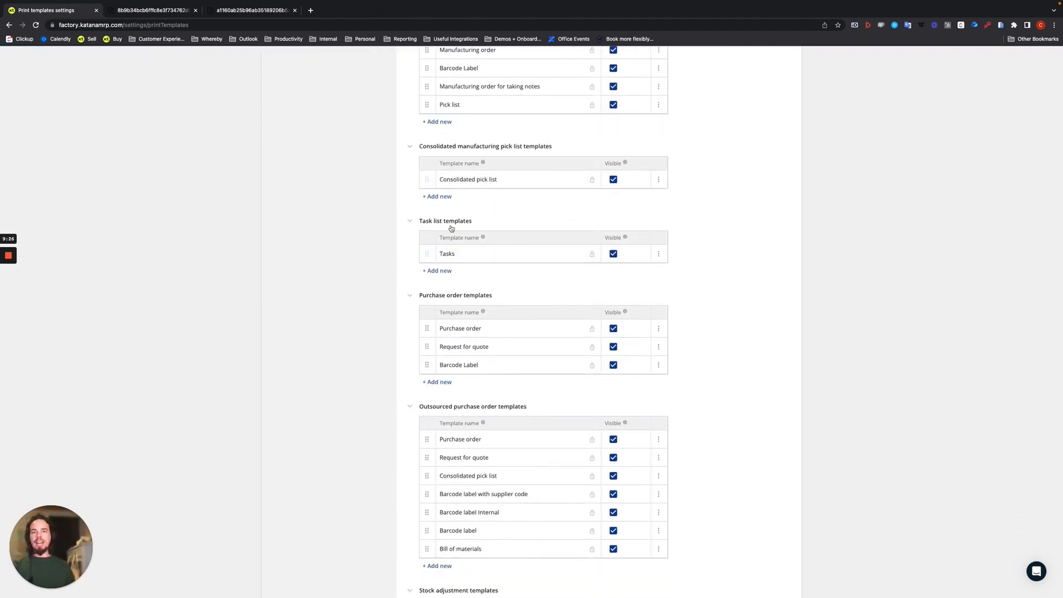
scroll(564, 406, "down", 2)
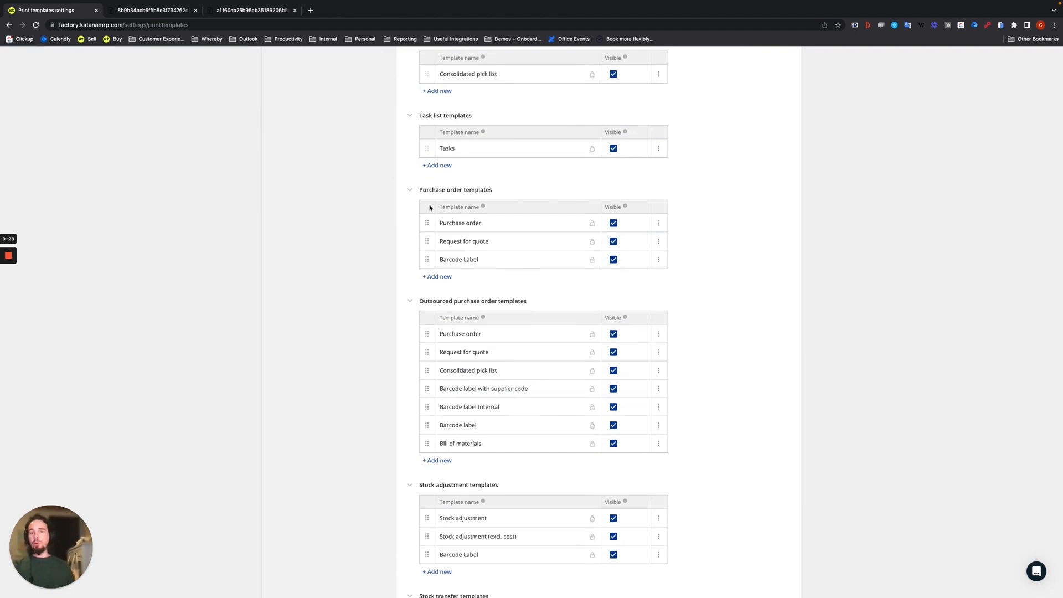
scroll(537, 444, "down", 1)
scroll(537, 443, "down", 3)
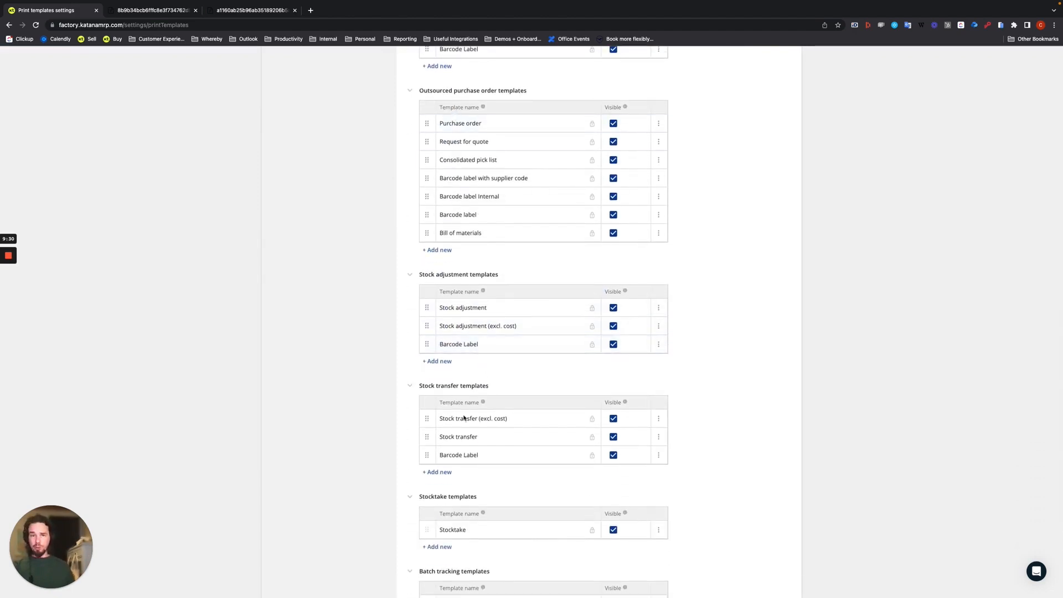
scroll(503, 365, "down", 1)
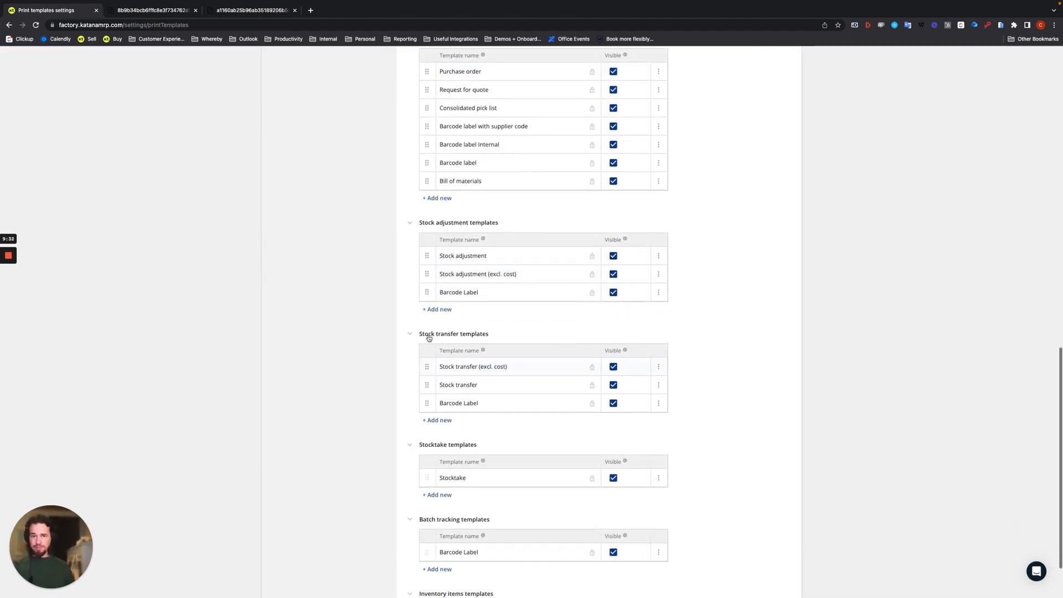
scroll(503, 357, "down", 1)
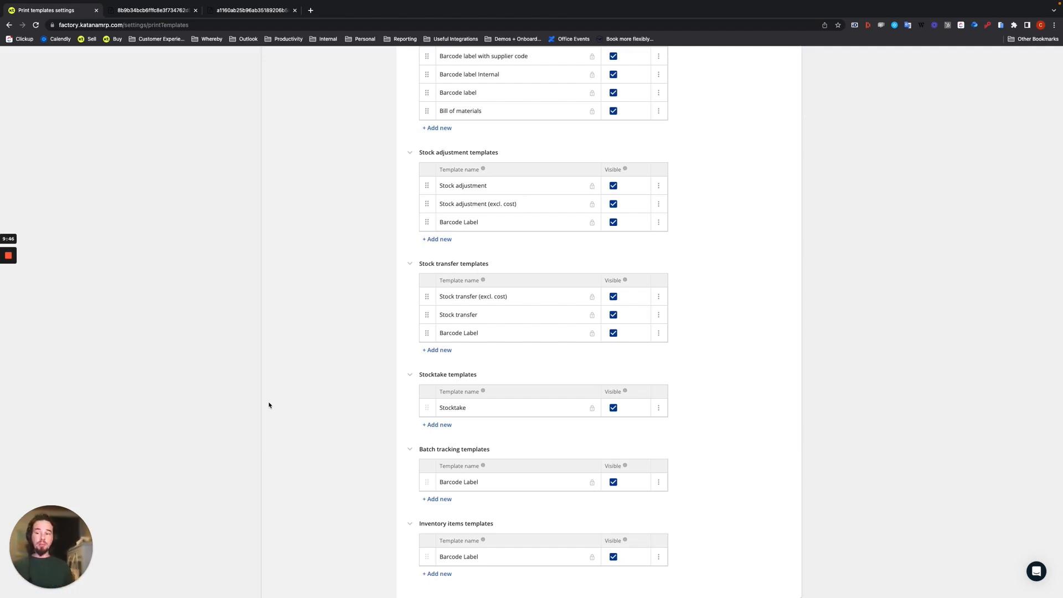
scroll(503, 480, "up", 10)
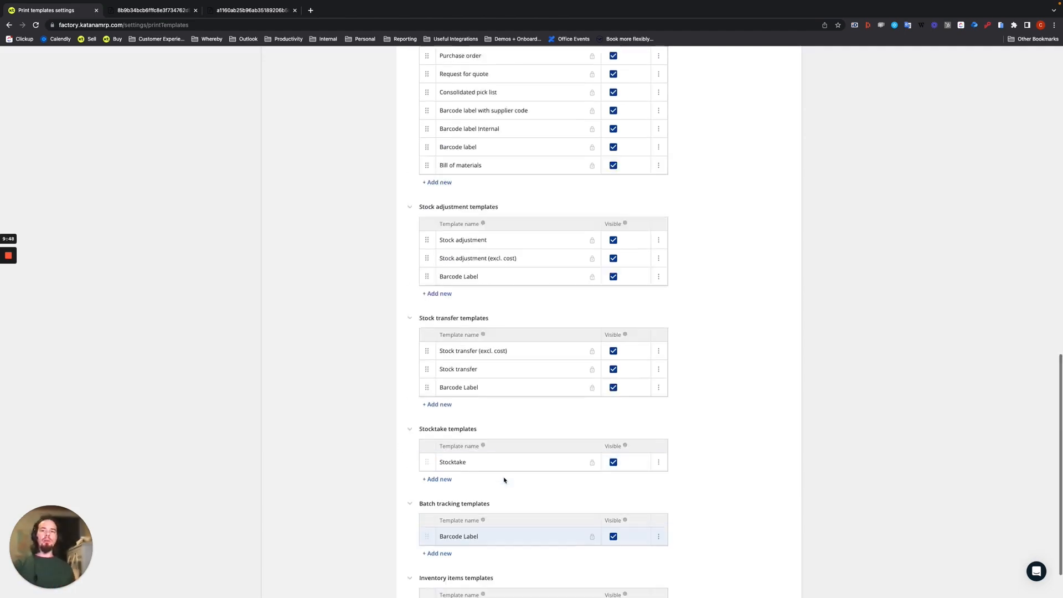
scroll(503, 480, "up", 4)
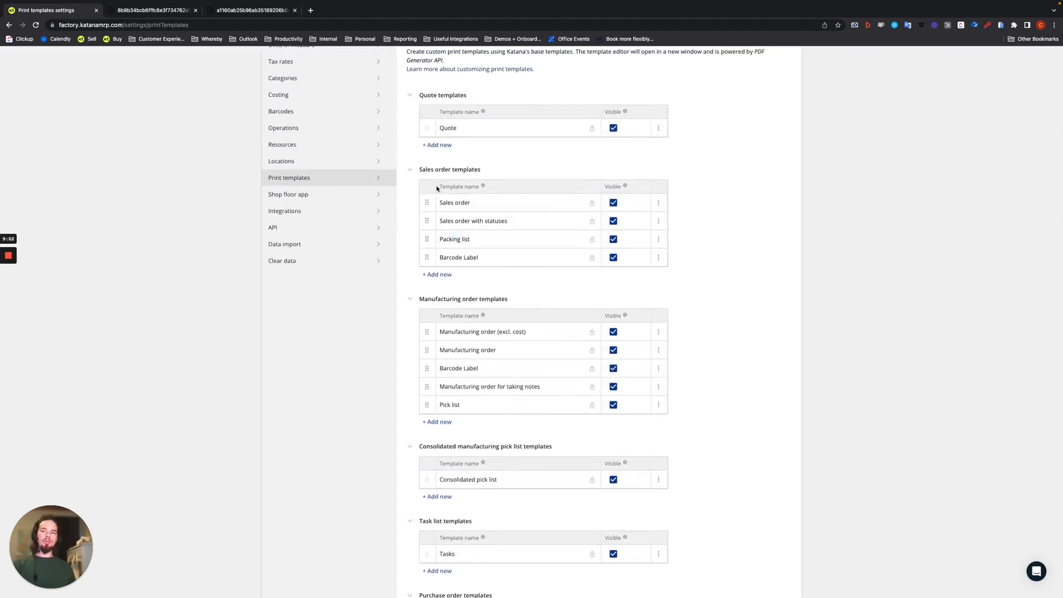
scroll(469, 363, "down", 1)
scroll(467, 356, "down", 2)
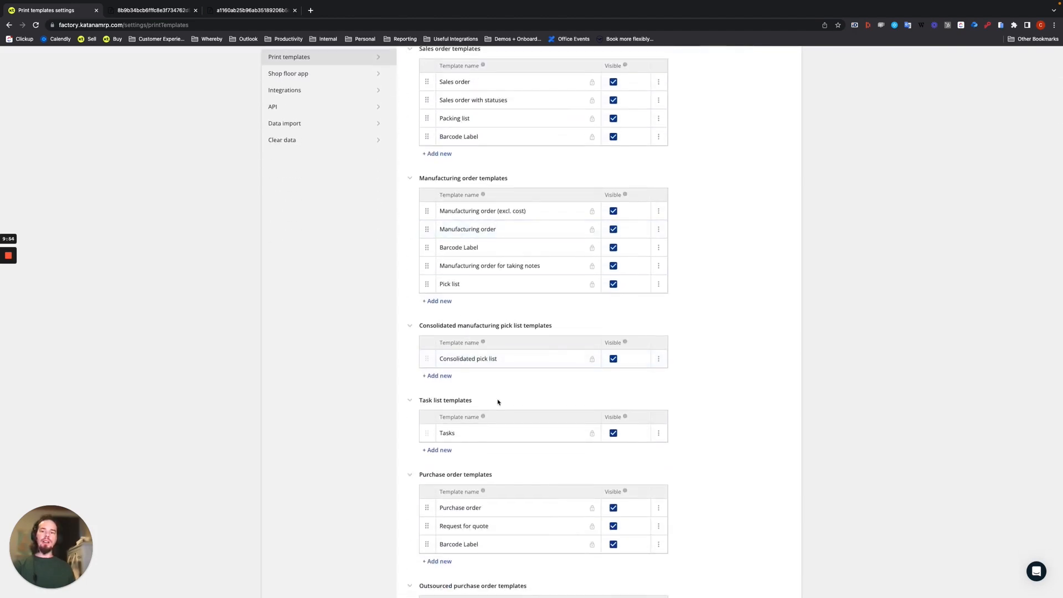
scroll(498, 402, "down", 4)
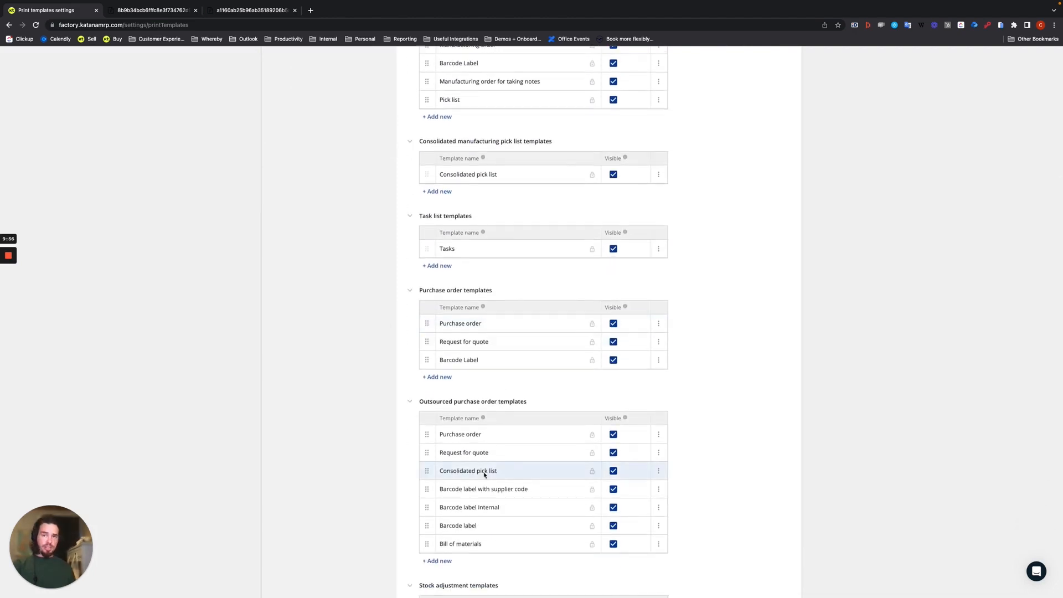
scroll(481, 472, "down", 4)
scroll(516, 363, "down", 2)
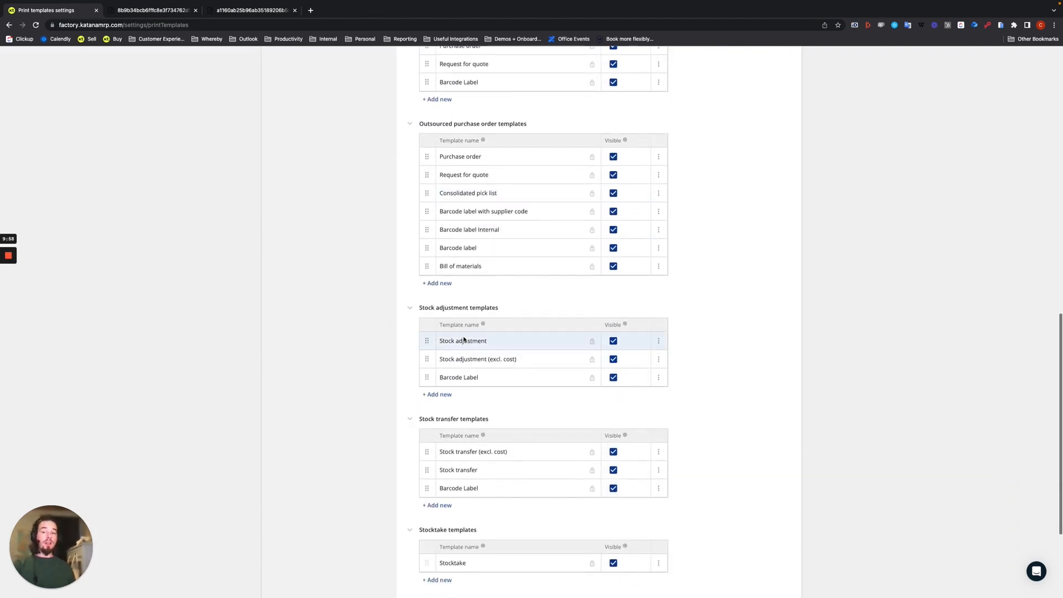
scroll(472, 446, "down", 2)
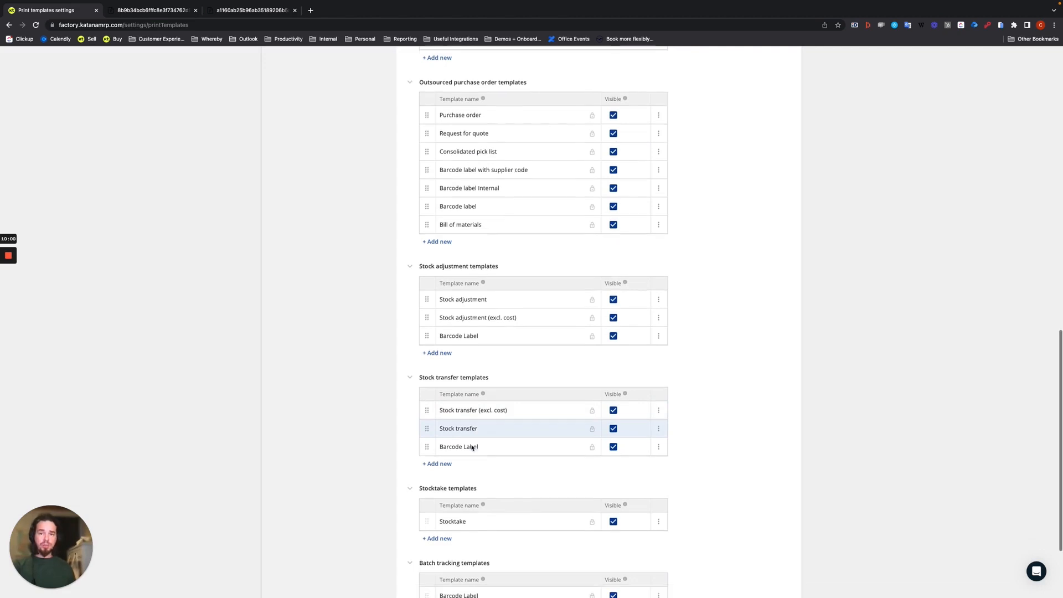
scroll(443, 417, "down", 1)
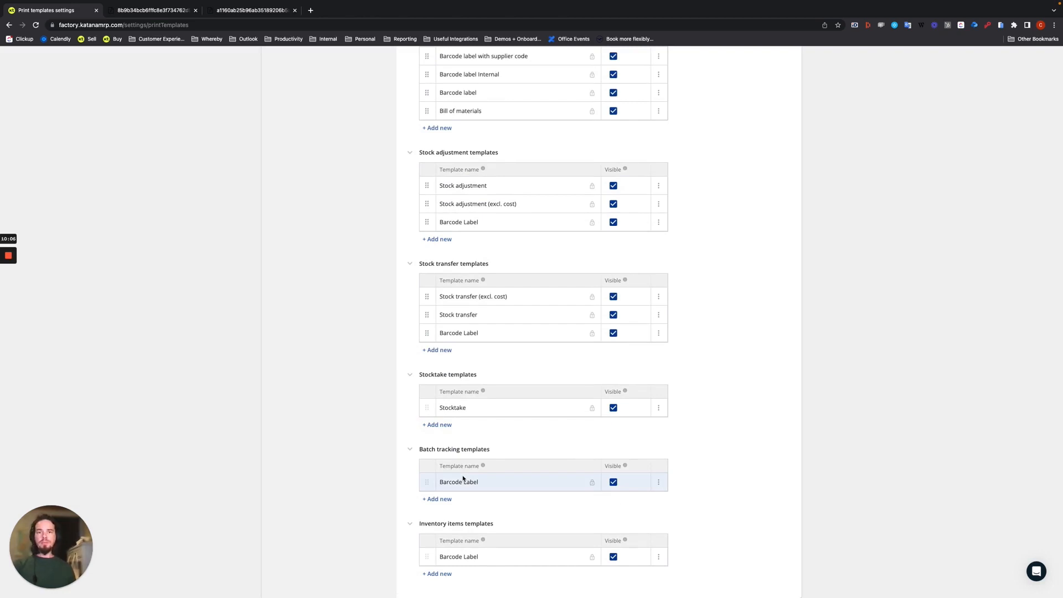
- Duplicate the Barcode Label template under Purchase order templates to open the copy in the template editor
scroll(462, 478, "up", 7)
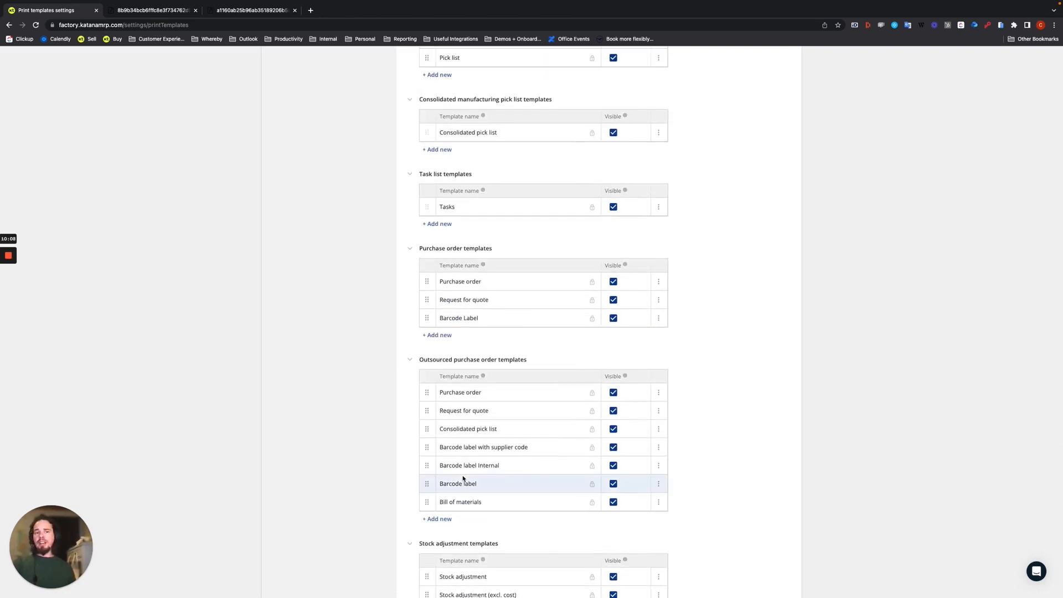
left_click(659, 320)
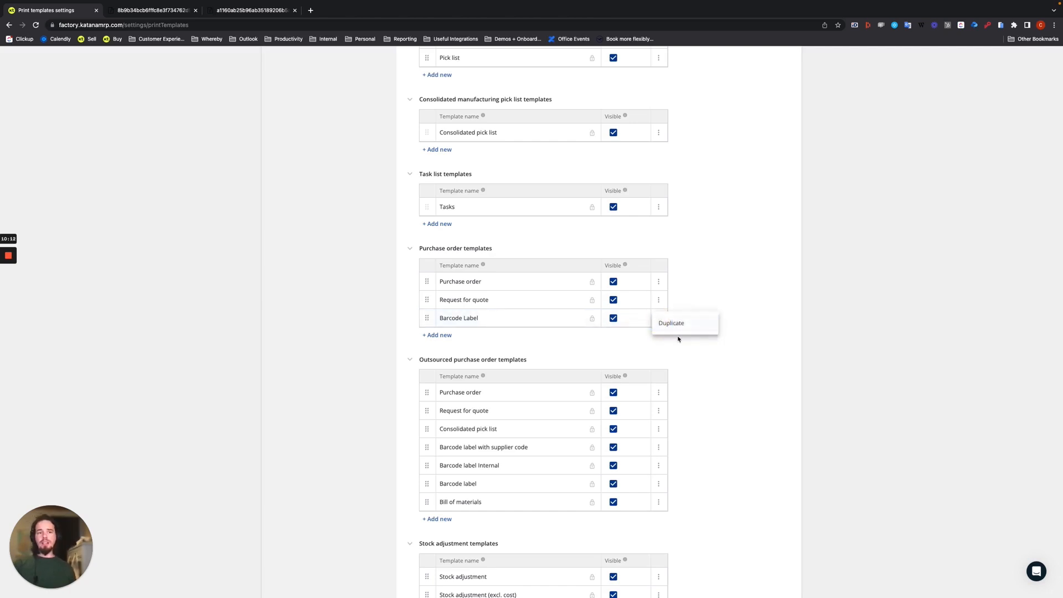
left_click(672, 324)
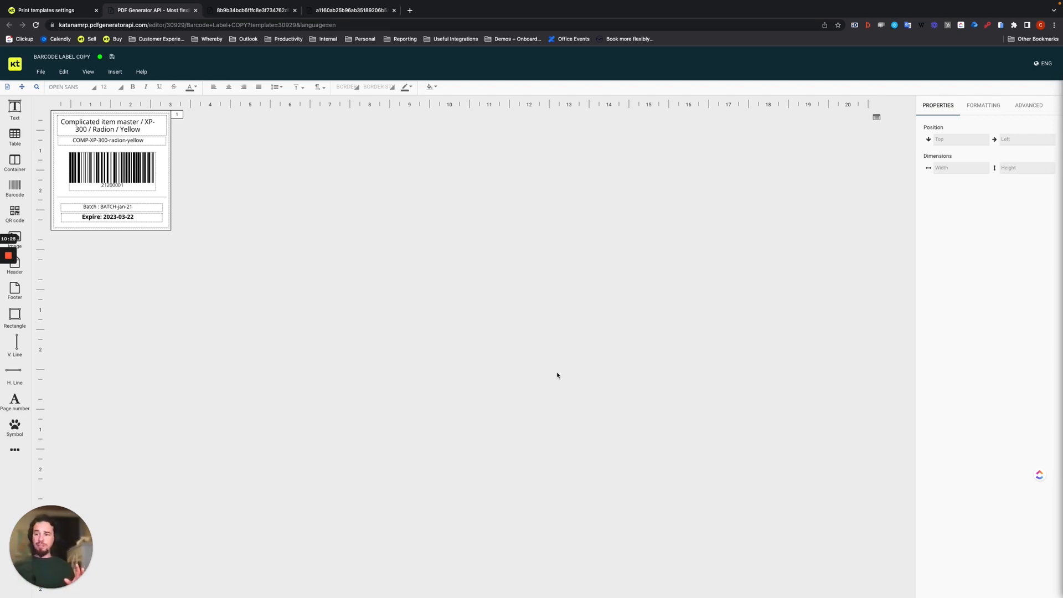
- Examine the label copy's item name, variant code, barcode, batch and expiry elements in the template editor
left_click(141, 162)
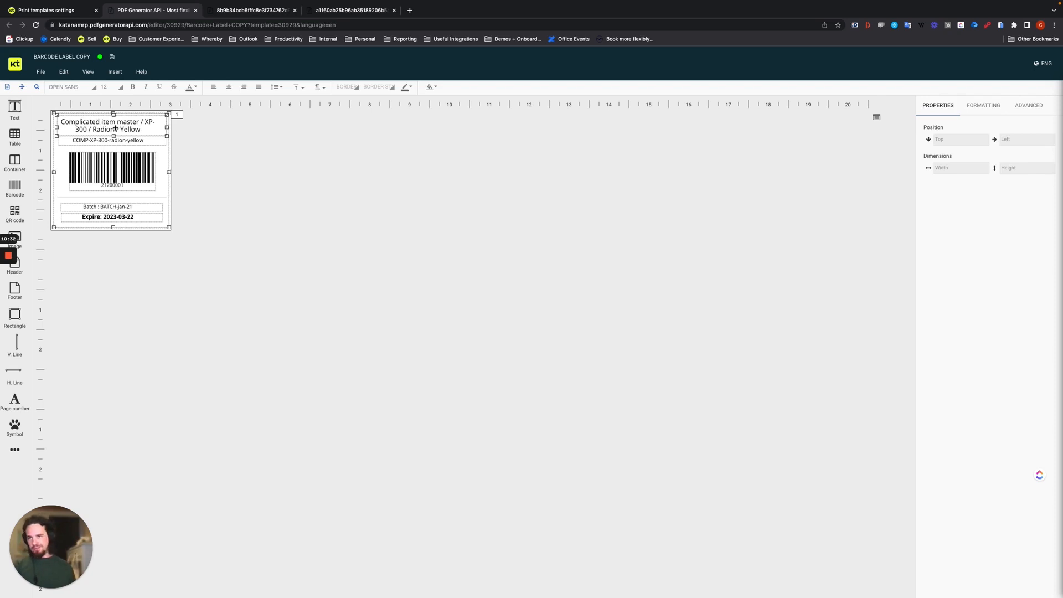
left_click(115, 129)
type("/")
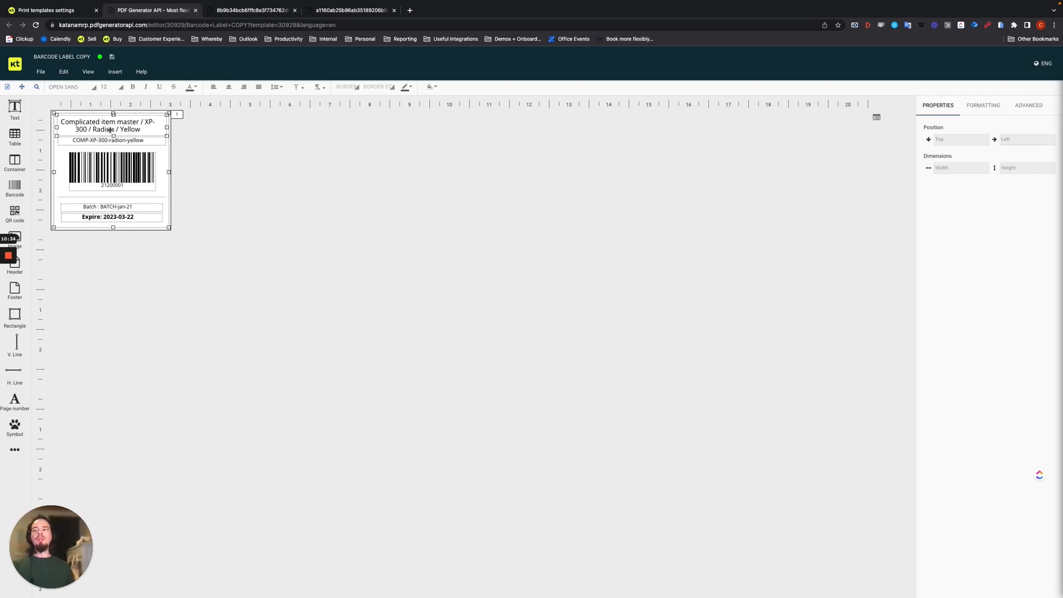
left_click(77, 139)
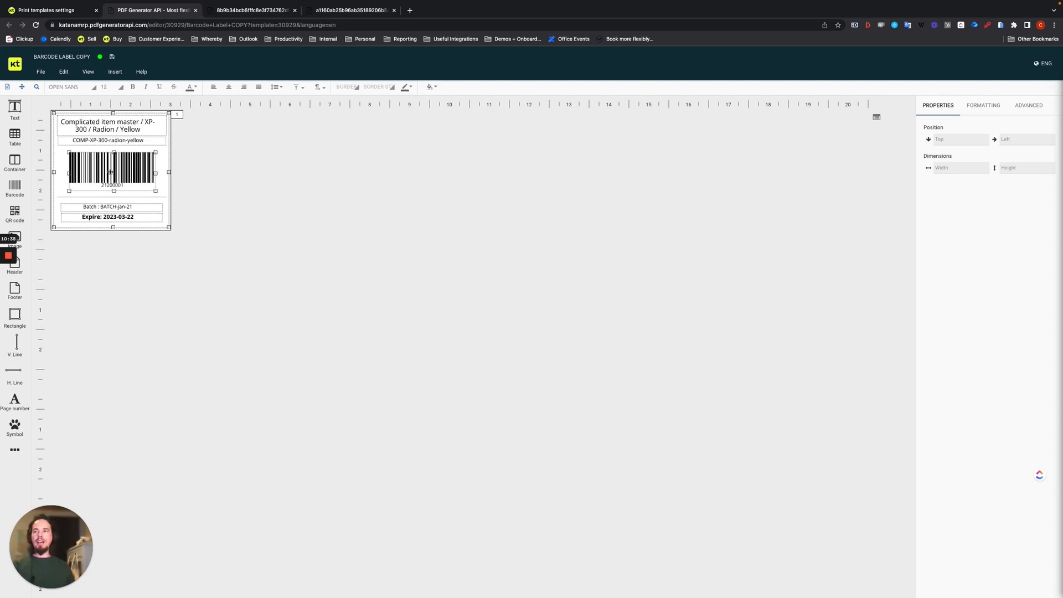
left_click(109, 182)
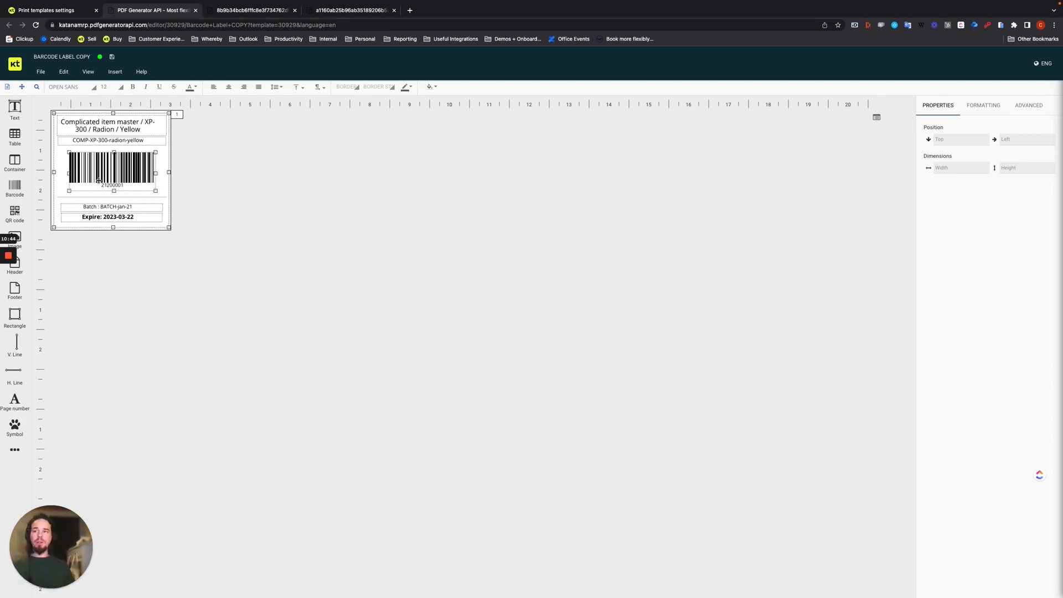
left_click(99, 218)
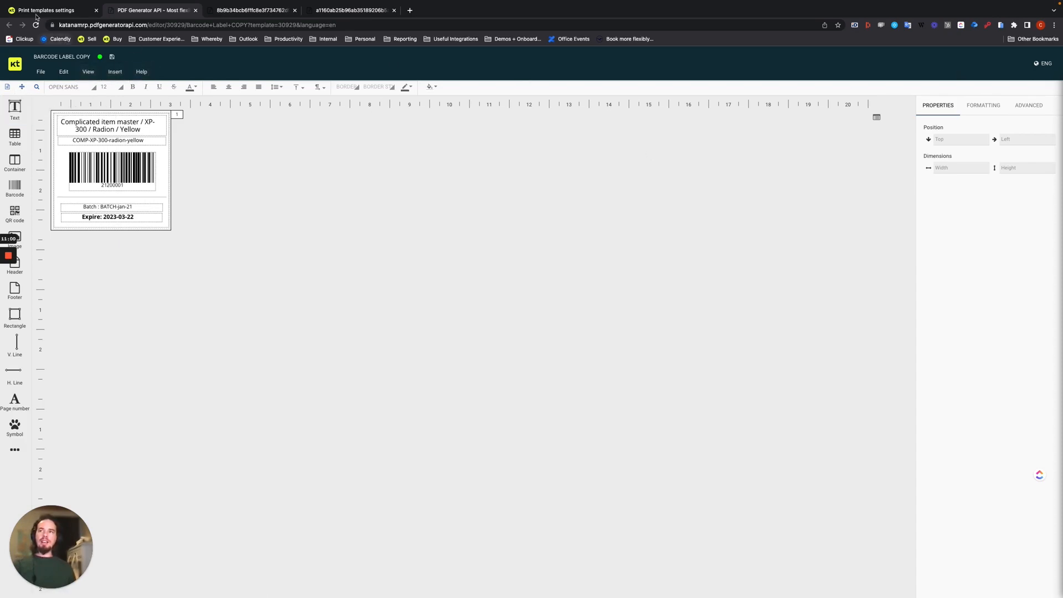
- Switch back to Katana and open the Batches list in the stock section
left_click(35, 11)
scroll(603, 260, "up", 8)
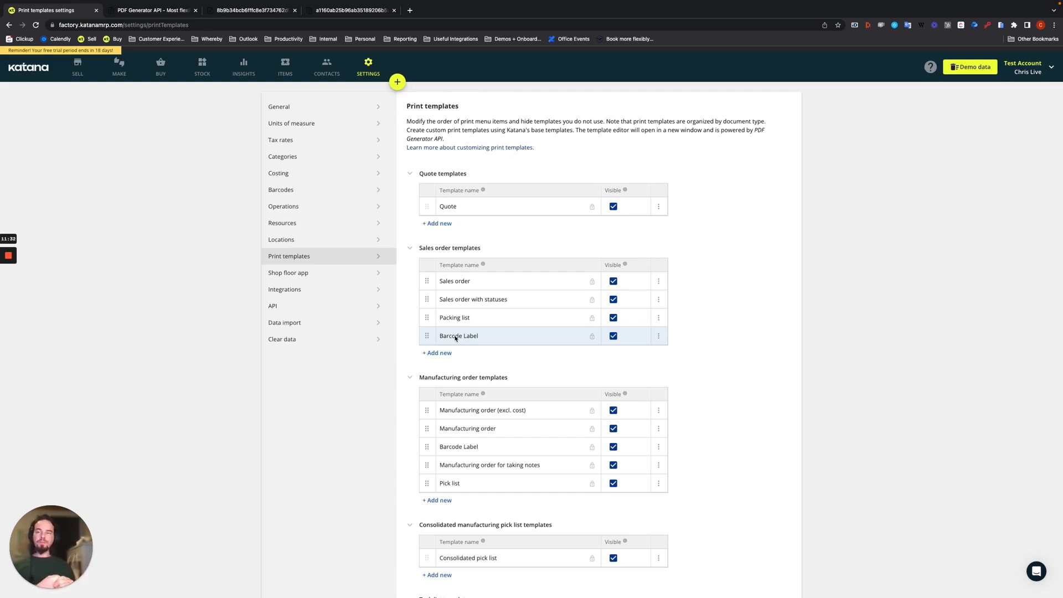
left_click(200, 73)
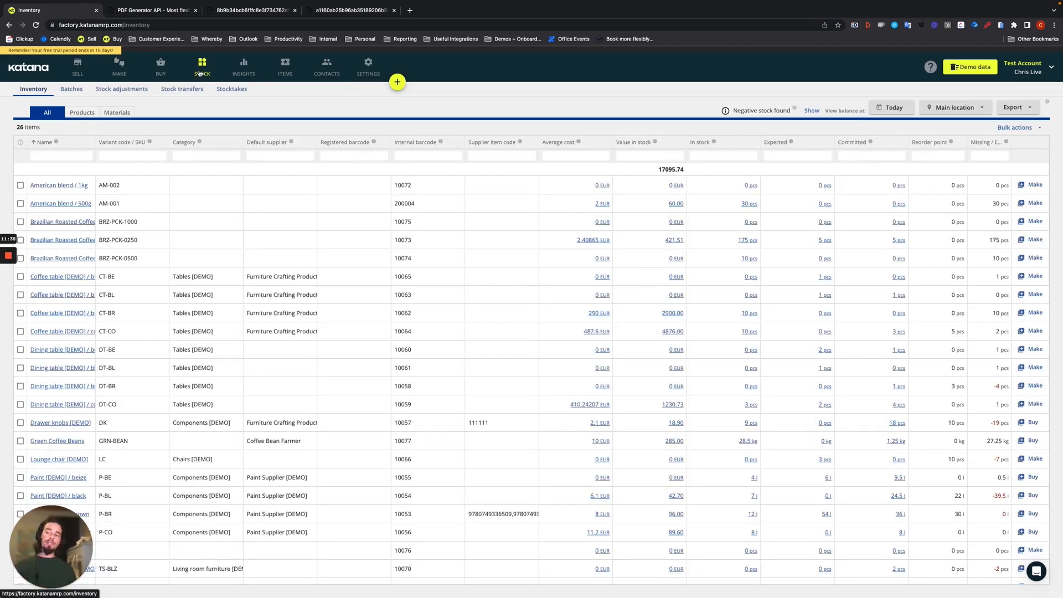
left_click(71, 89)
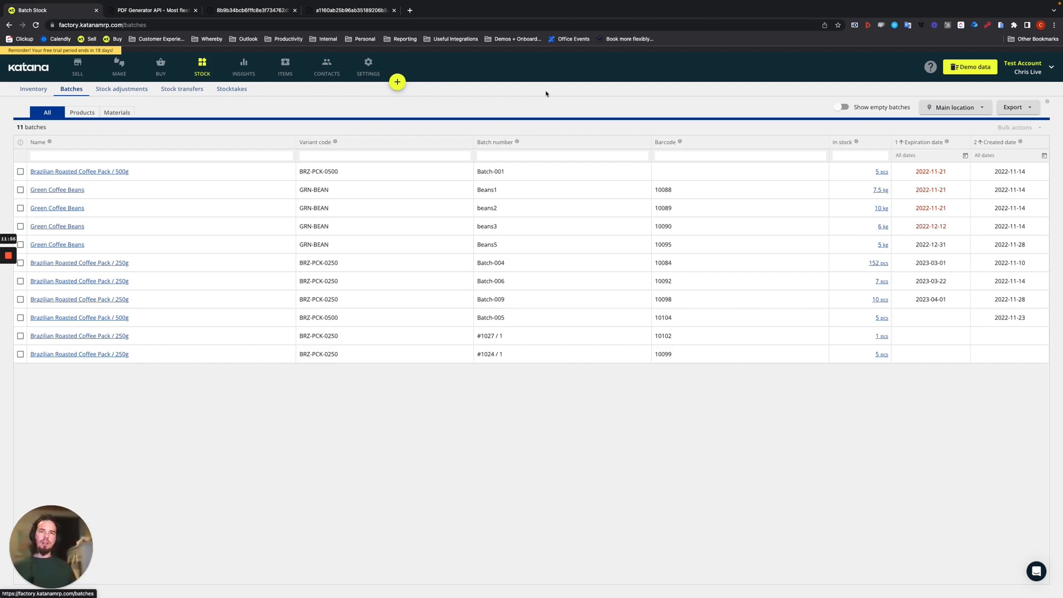
- Generate the Barcode Label for the Green Coffee Beans batch Beans1 and check its batch number and expiration date
left_click(21, 190)
left_click(99, 128)
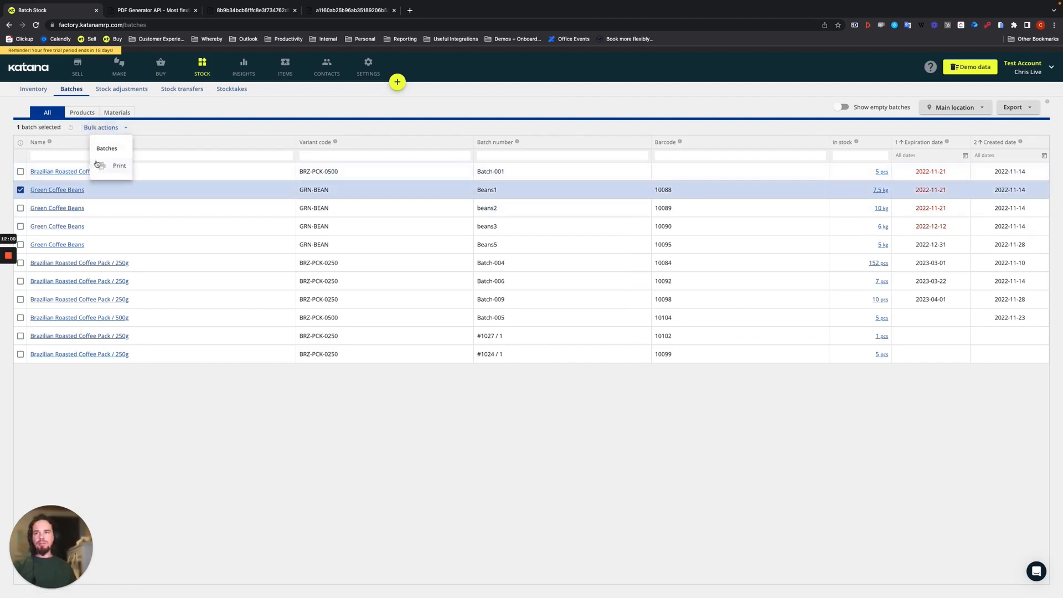
left_click(113, 167)
left_click(34, 153)
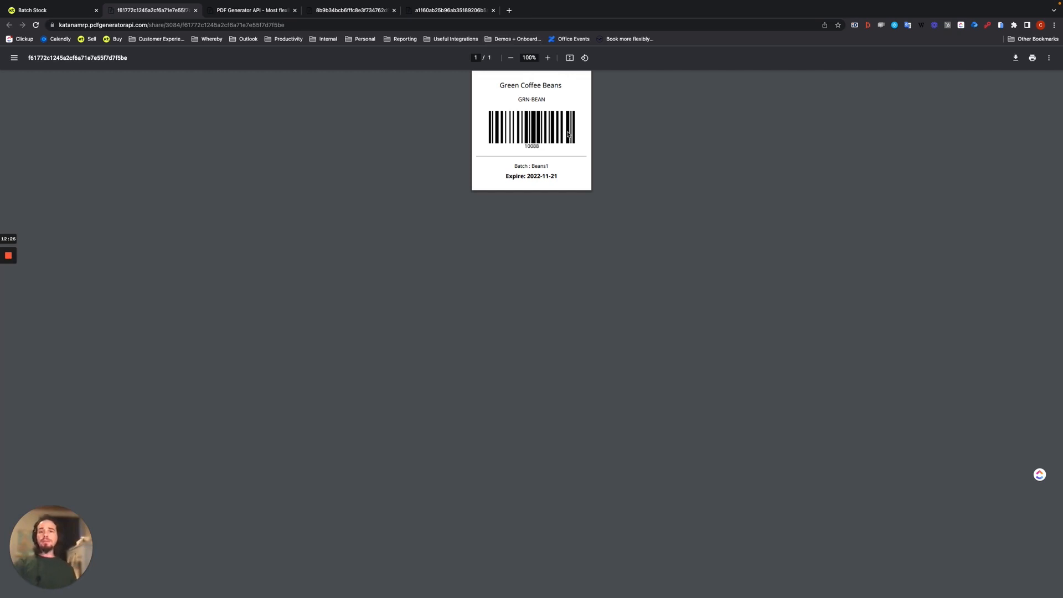
double_click(542, 166)
left_click(552, 176)
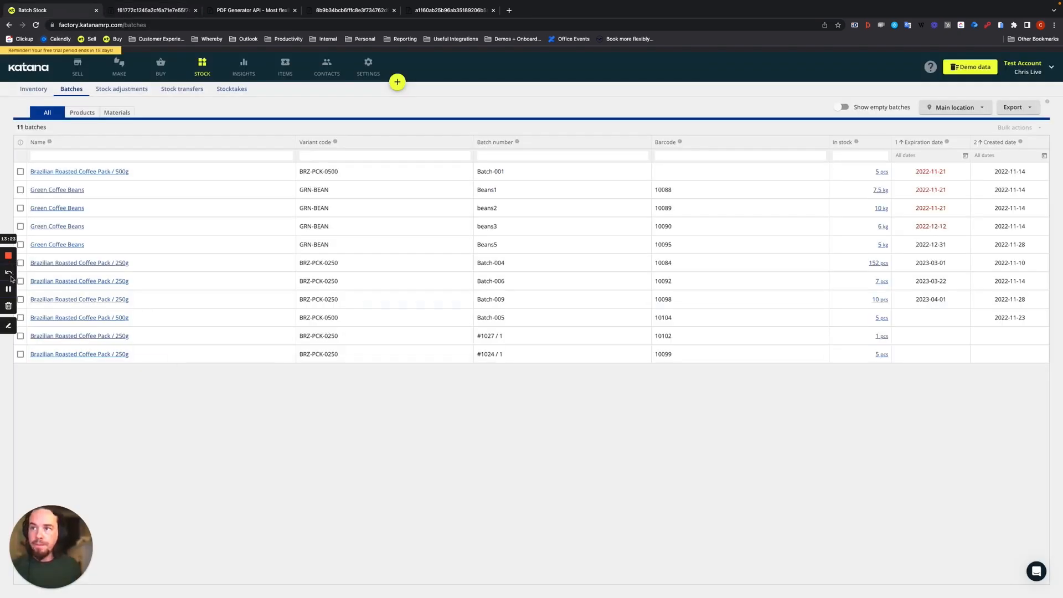
left_click(8, 290)
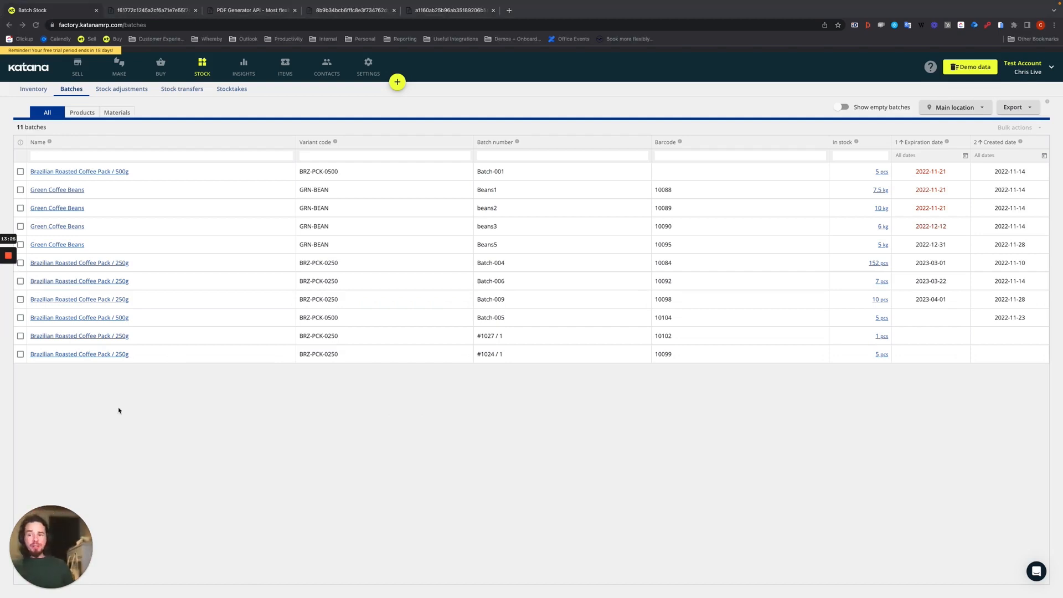